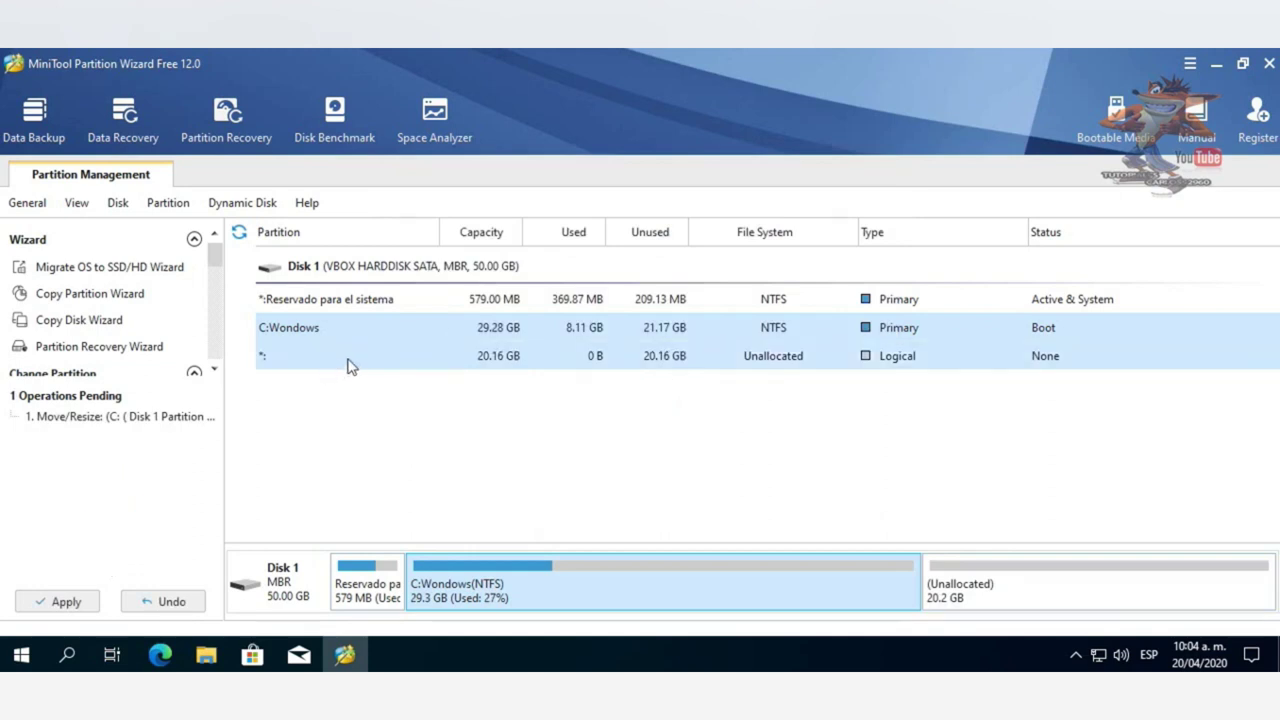
# Create a primary NTFS partition E: labelled Datos in the 20.16 GB unallocated space on Disk 1
pyautogui.click(349, 370)
pyautogui.doubleClick(468, 356)
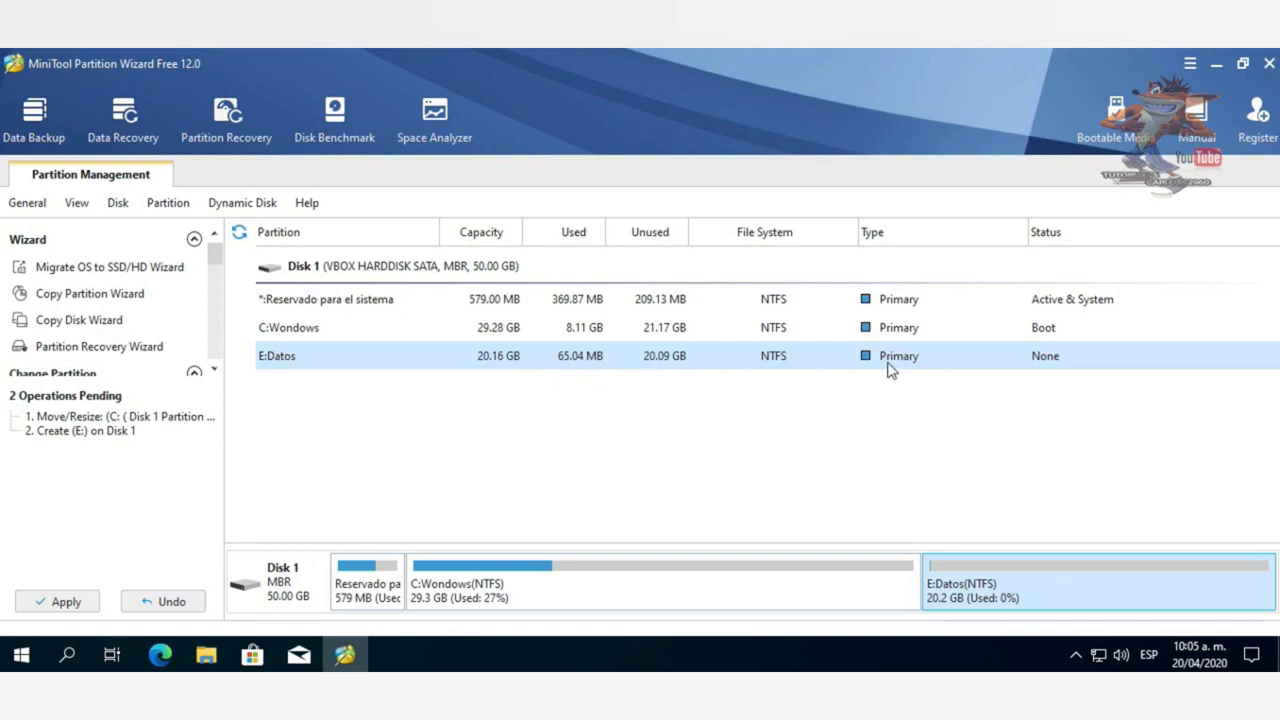
# Apply the pending resize and create operations on Disk 1, choosing to restart the PC so they can be completed
pyautogui.click(57, 601)
pyautogui.click(600, 395)
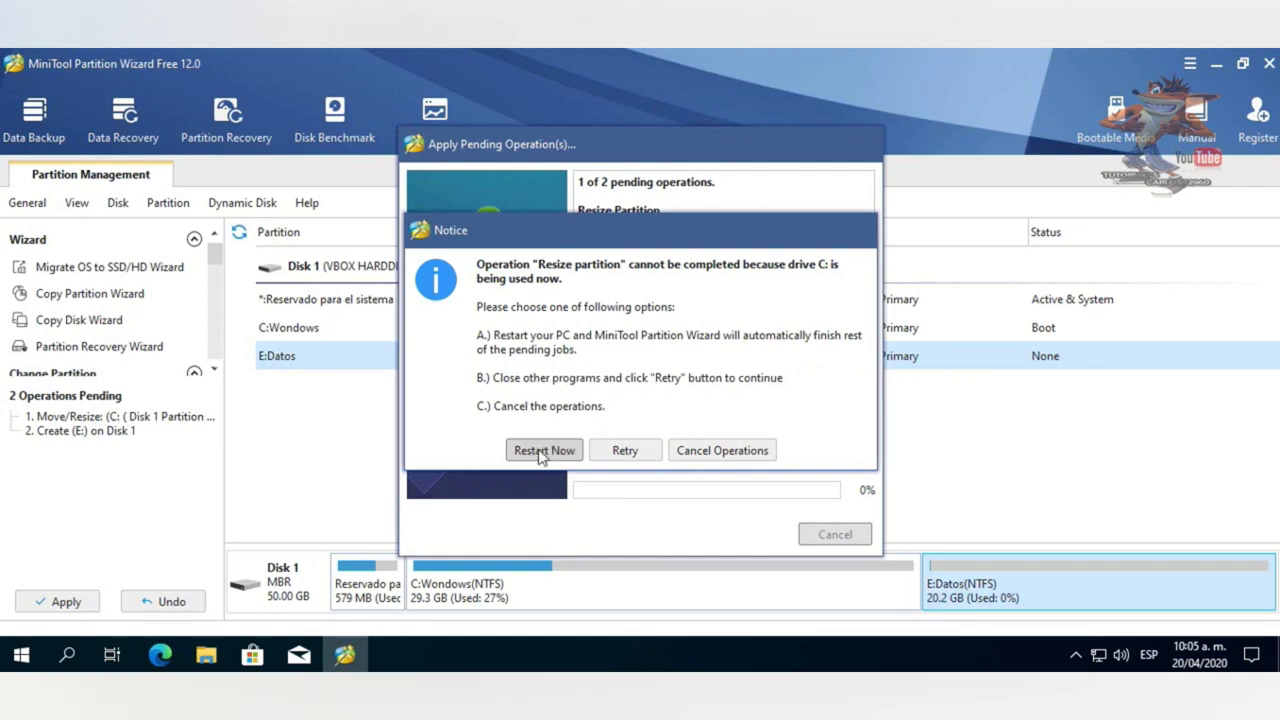
pyautogui.click(545, 450)
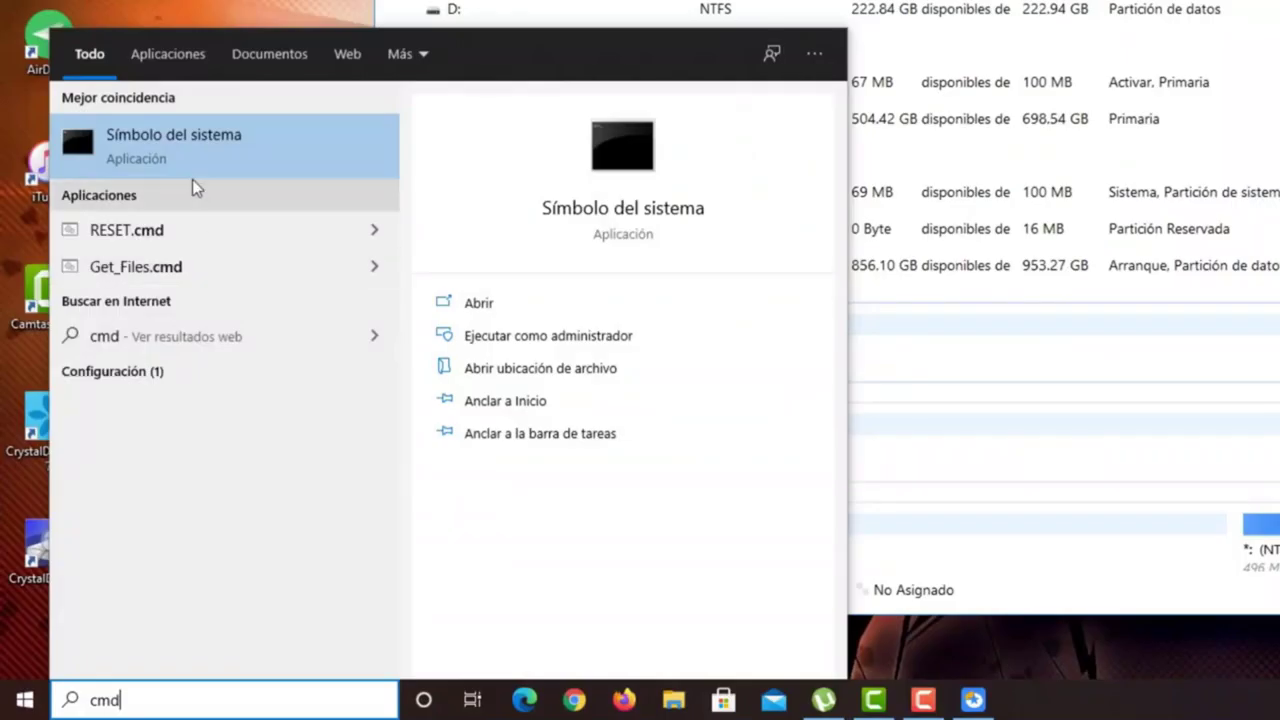
# Run diskpart from the Command Prompt, list the disks and start entering the select command
pyautogui.click(183, 150)
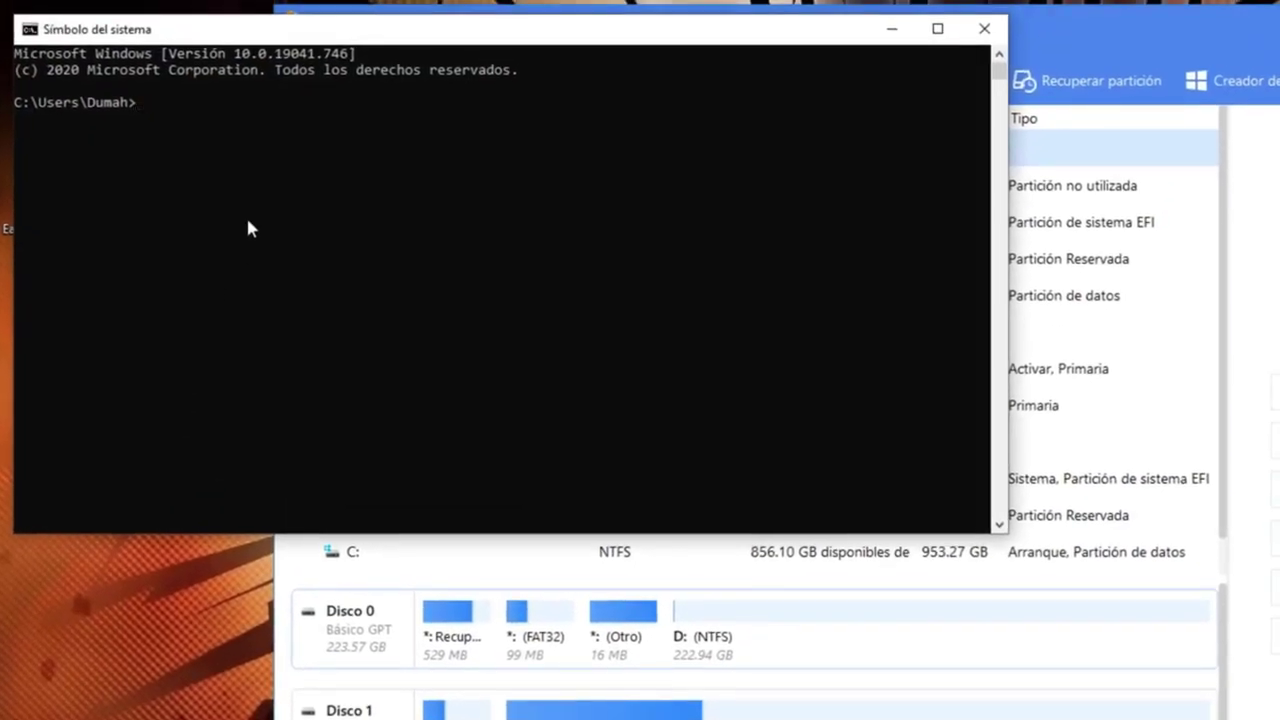
pyautogui.write('diskpart')
pyautogui.press('Return')
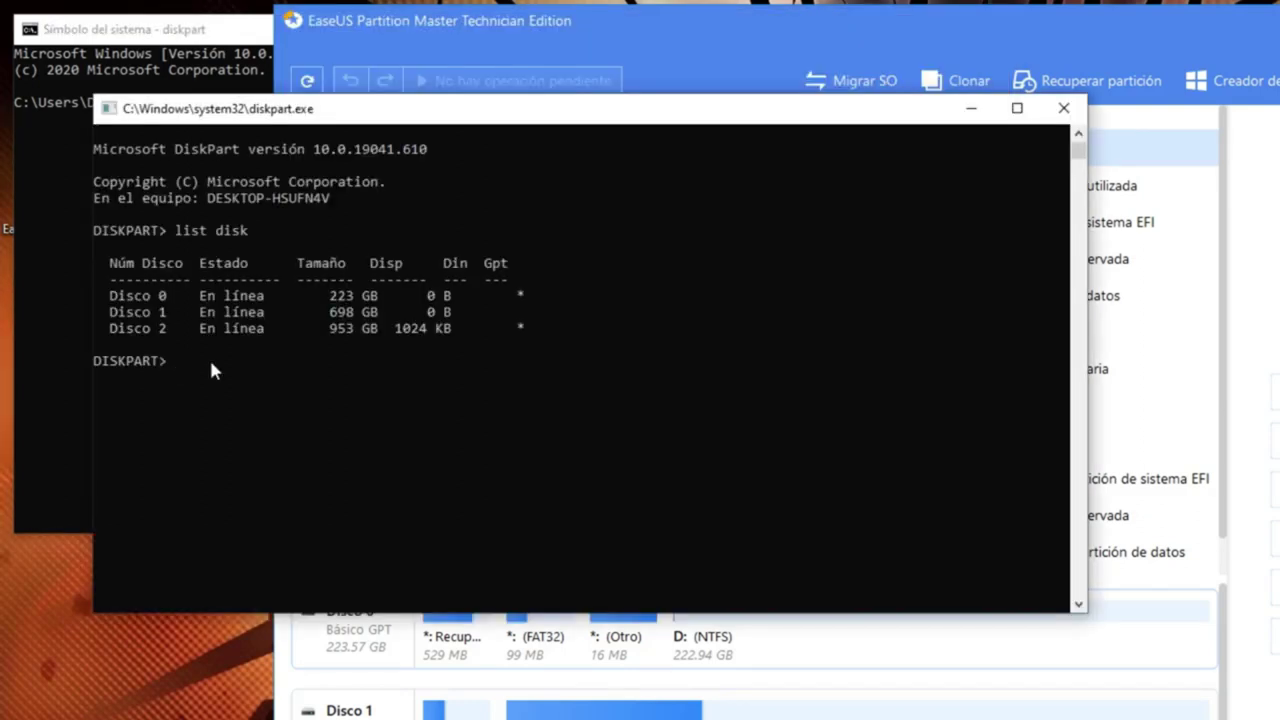
pyautogui.write('elect')
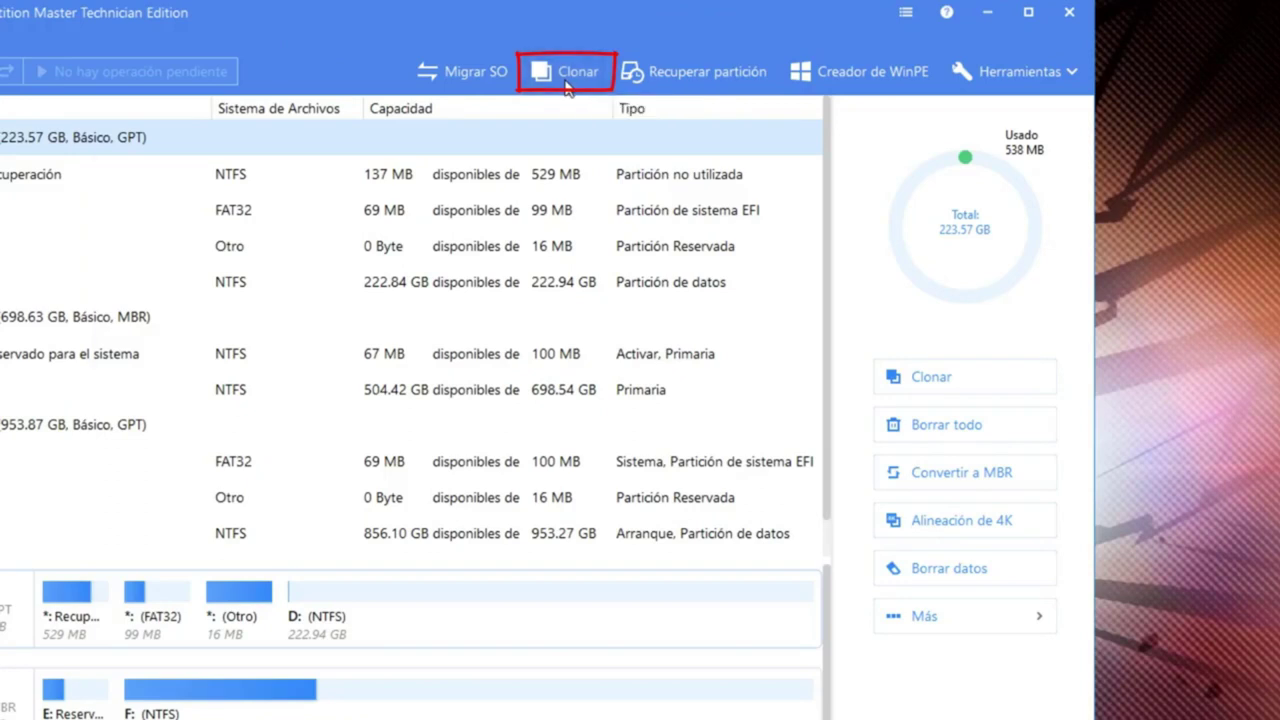
# In EaseUS Partition Master, clone Disco 1 to Disco 0 and execute the pending operation
pyautogui.click(566, 84)
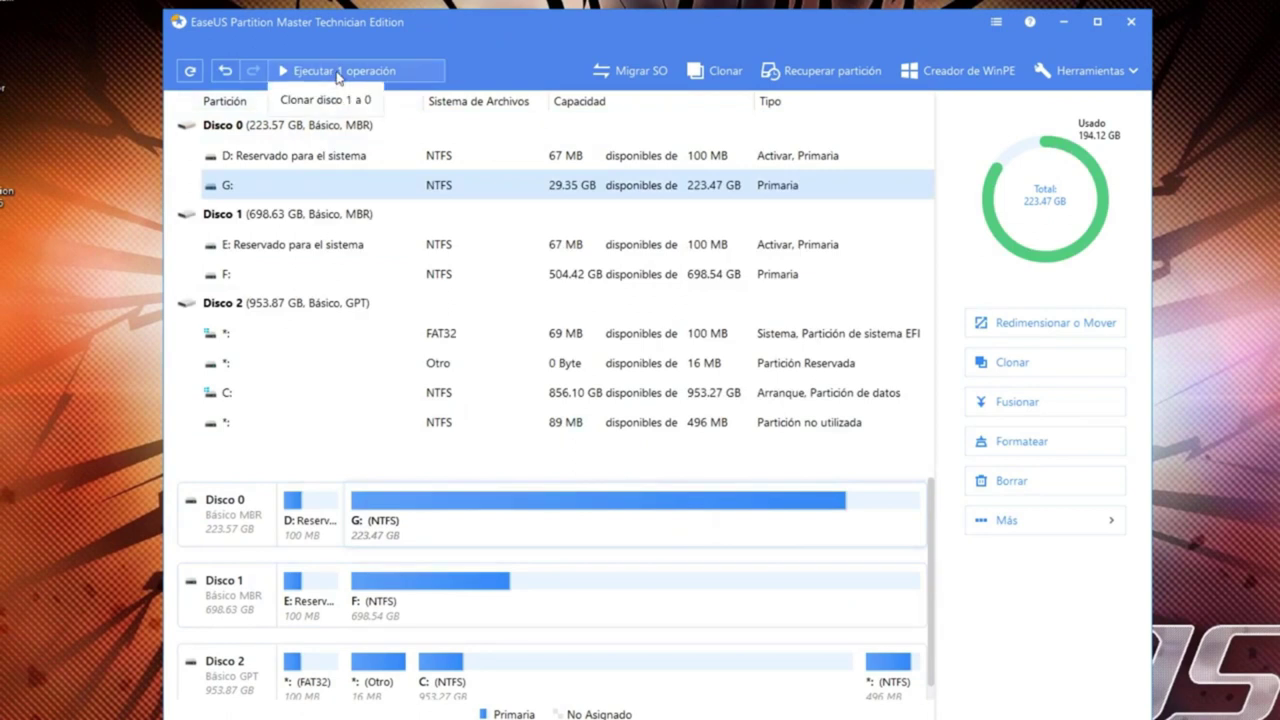
pyautogui.click(338, 71)
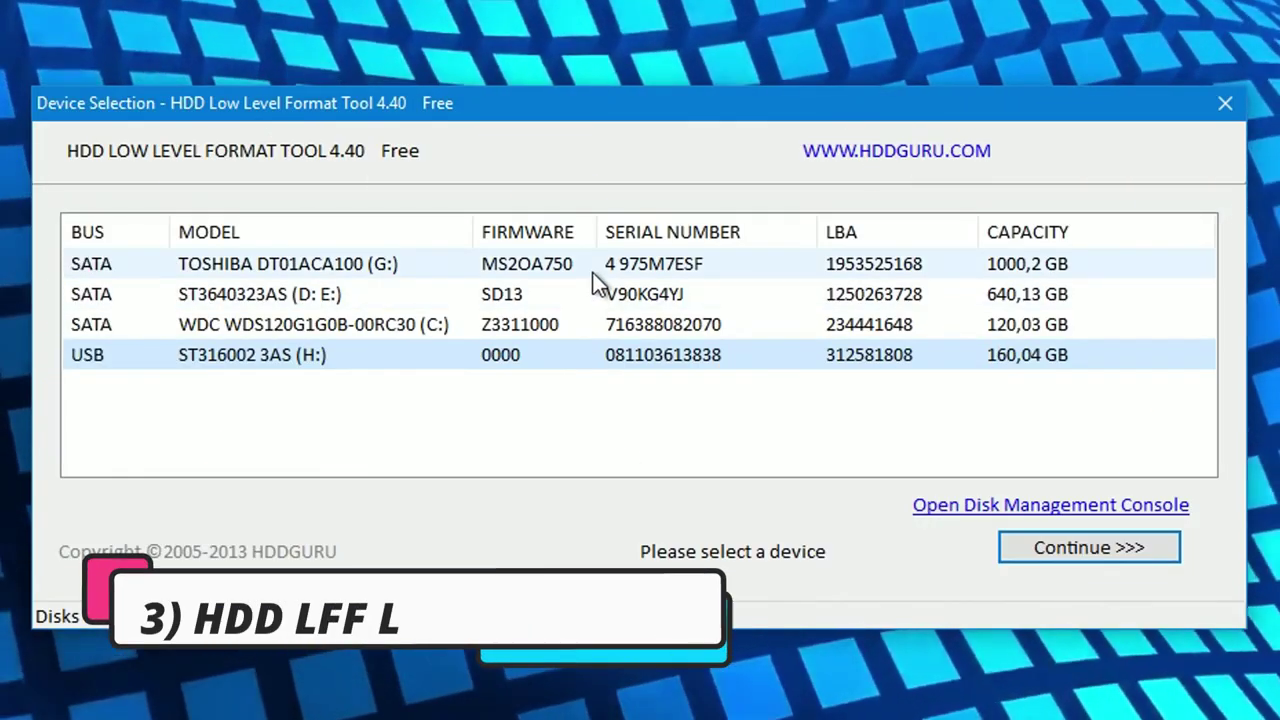
# In HDD Low Level Format Tool, examine the listed SATA and USB drives by bus type, model, drive letter and capacity
pyautogui.click(592, 270)
pyautogui.click(590, 292)
pyautogui.click(577, 326)
pyautogui.click(567, 353)
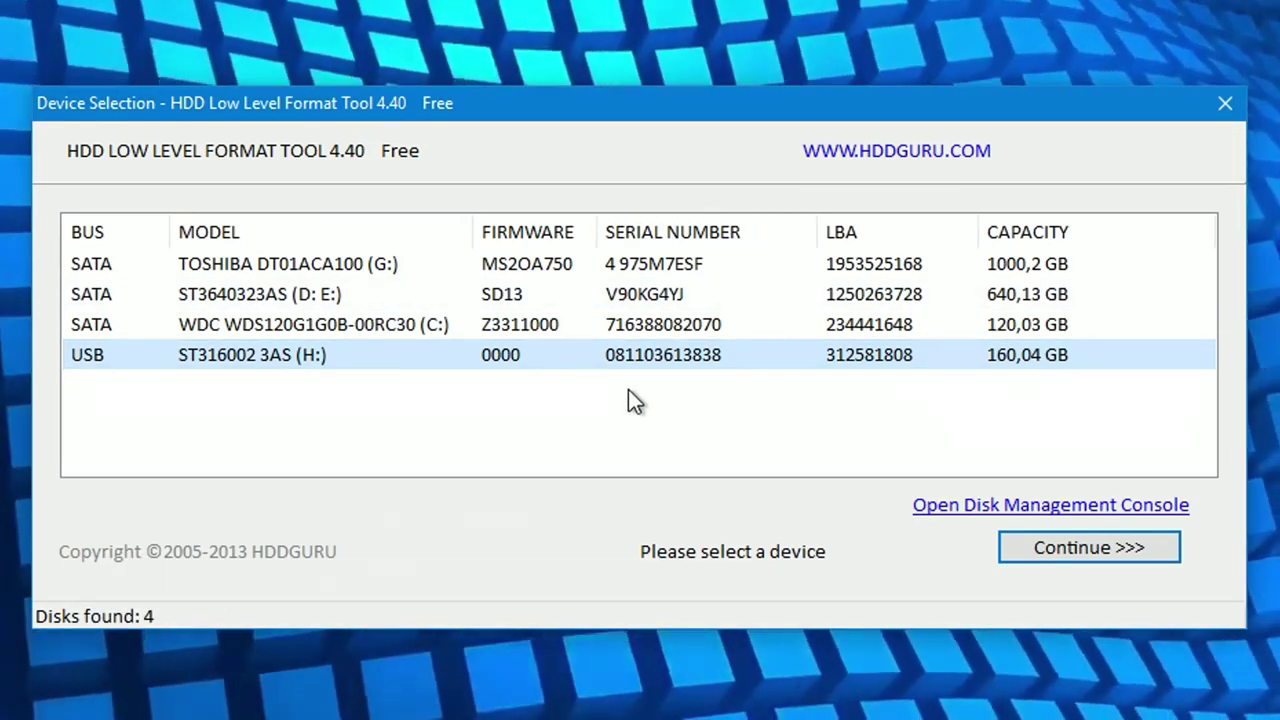
pyautogui.click(375, 265)
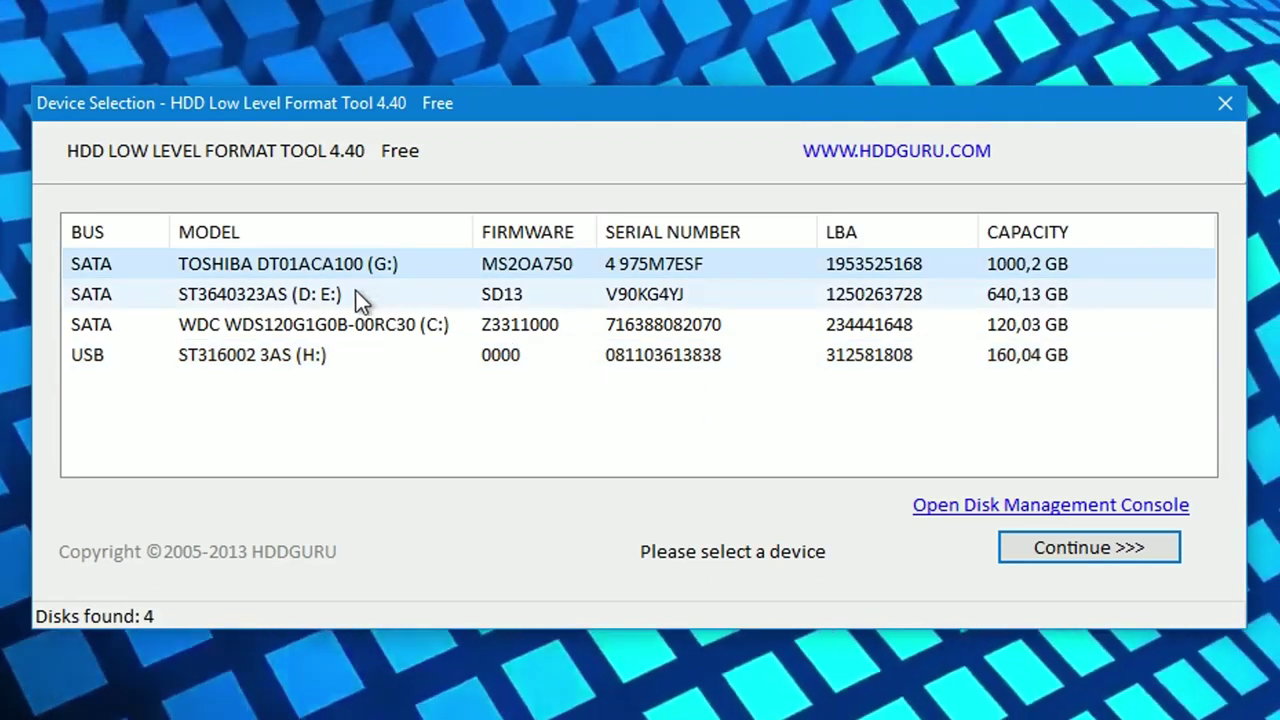
pyautogui.click(312, 300)
pyautogui.click(424, 330)
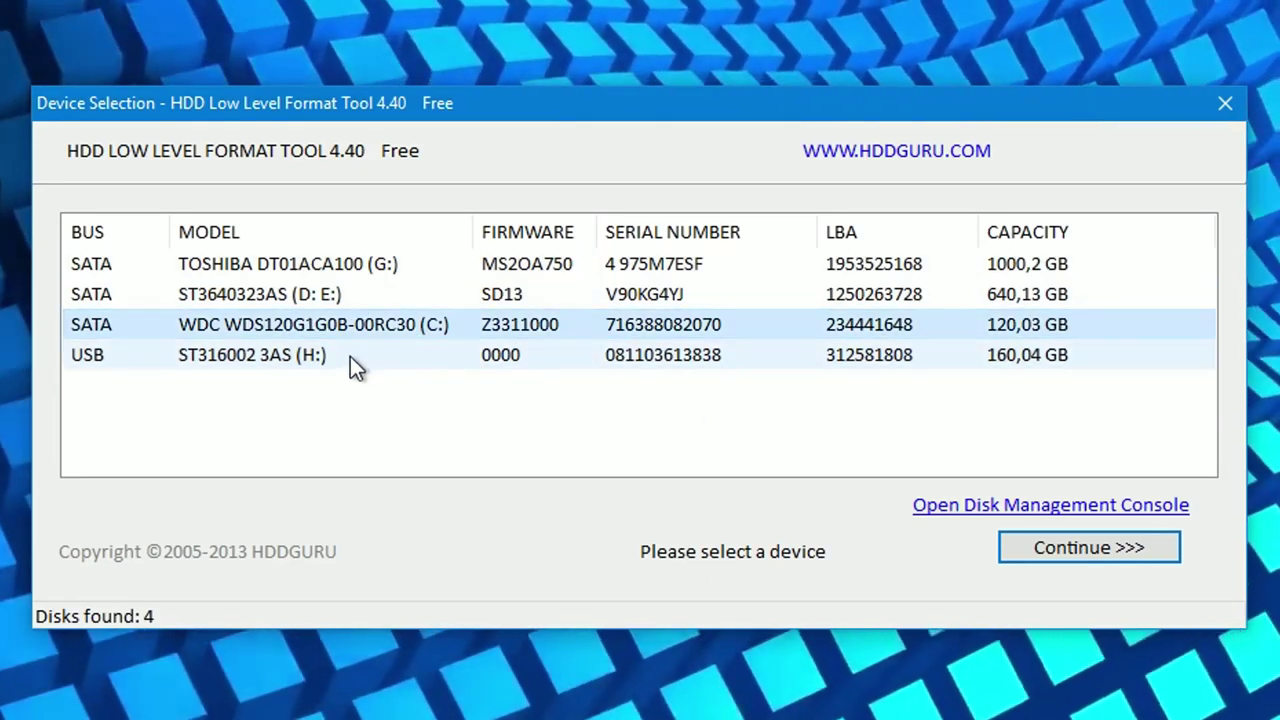
pyautogui.click(347, 360)
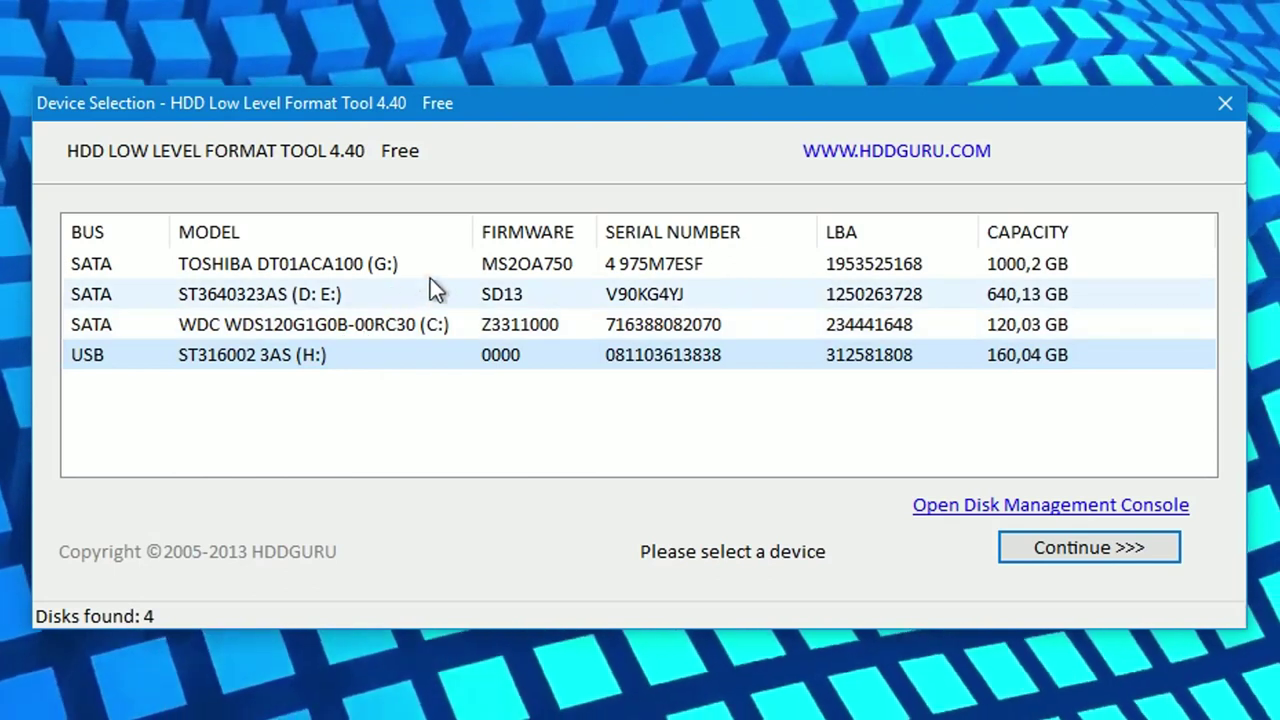
pyautogui.click(430, 293)
pyautogui.click(99, 335)
pyautogui.click(89, 363)
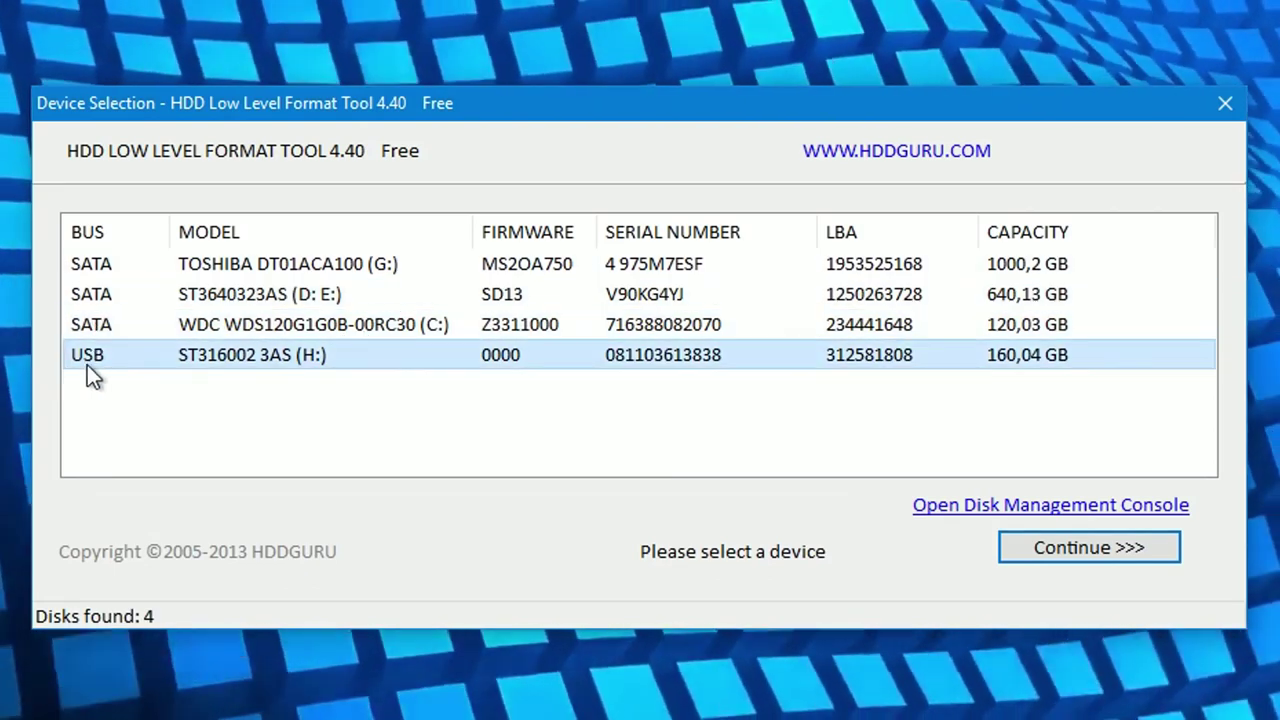
pyautogui.click(109, 265)
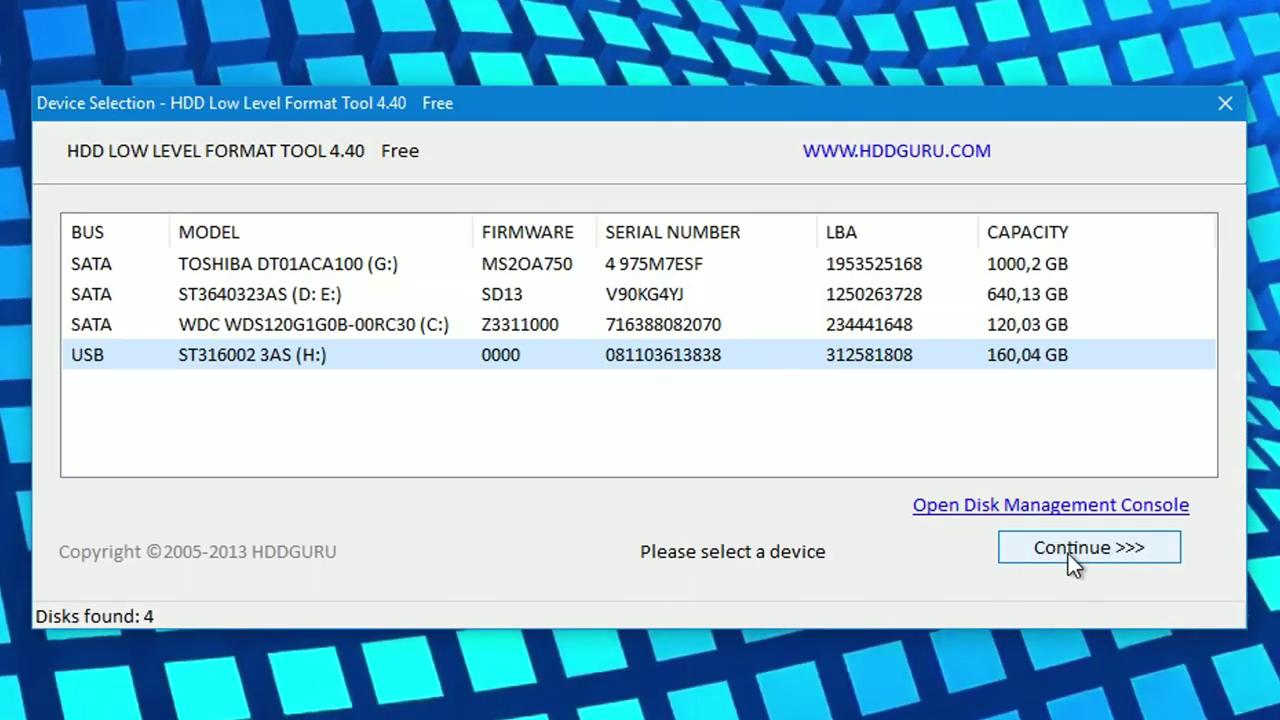
# Low-level format the 160,04 GB USB drive ST316002 3AS (H:) without quick wipe, accepting the loss of all its data
pyautogui.click(1090, 548)
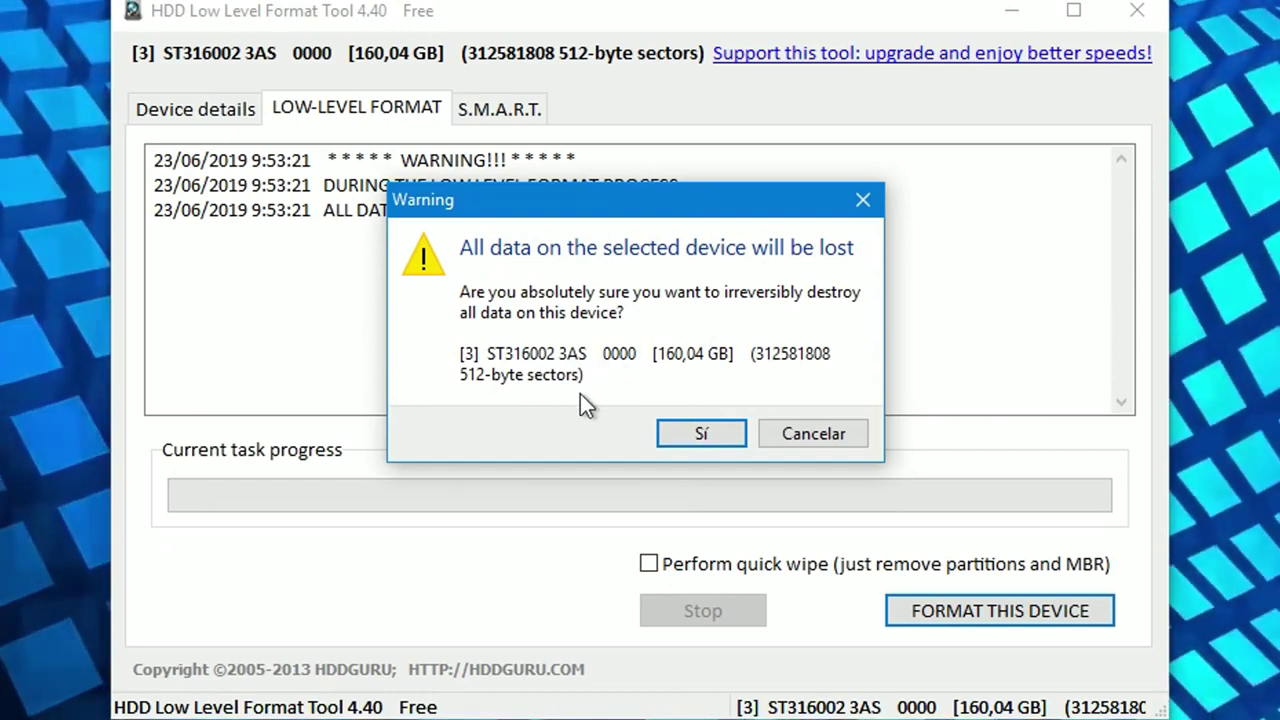
pyautogui.press('Return')
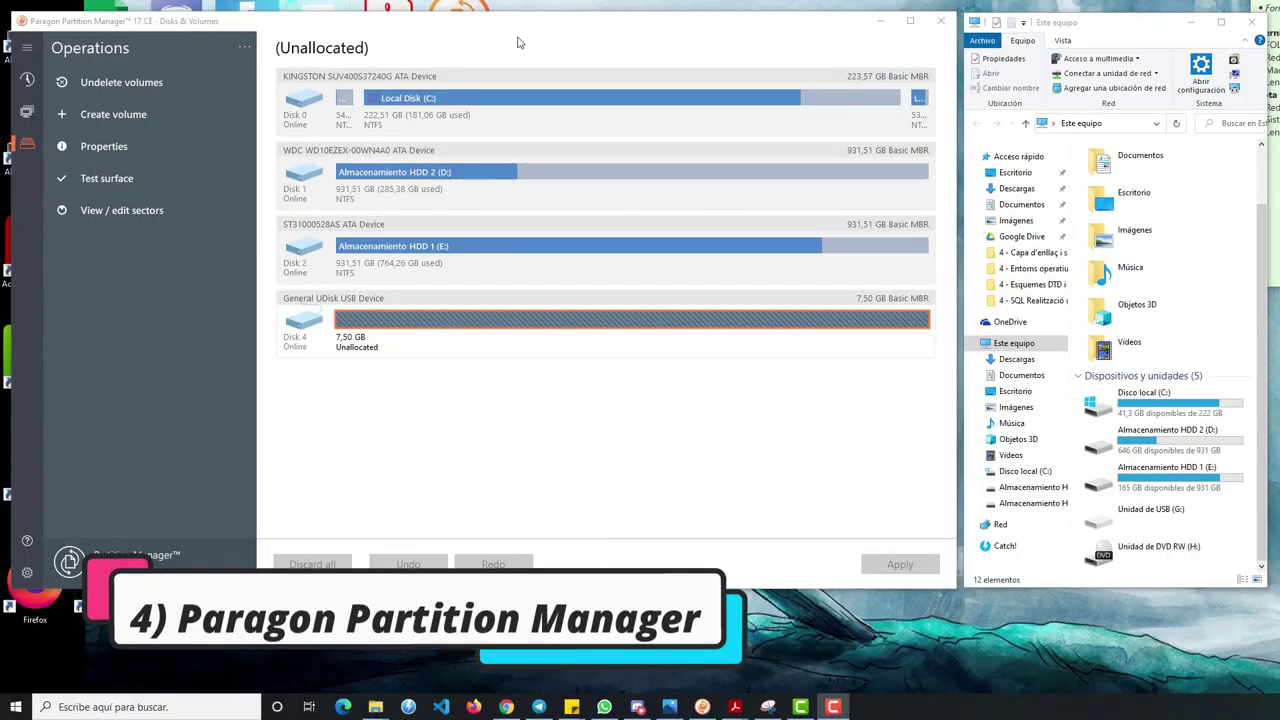
# In Paragon Partition Manager, convert the General UDisk USB disk from MBR to GPT and close the finished operation's report
pyautogui.click(340, 300)
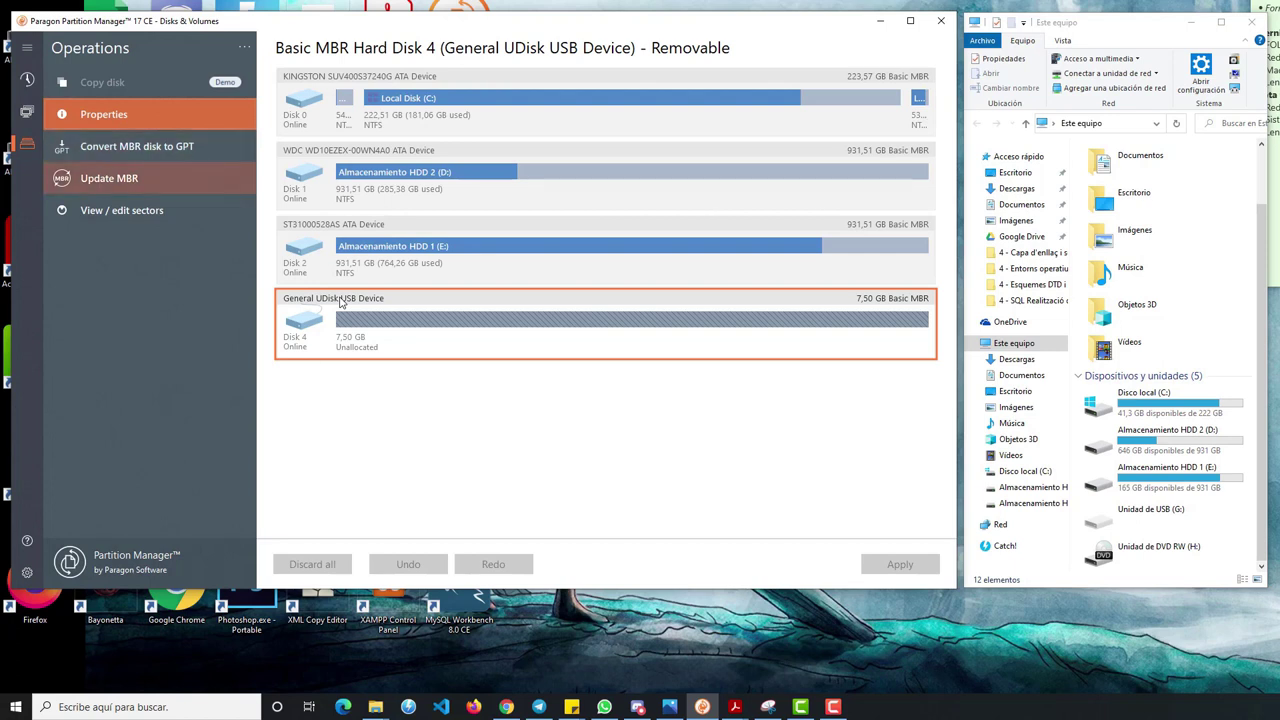
pyautogui.press('Down')
pyautogui.press('Return')
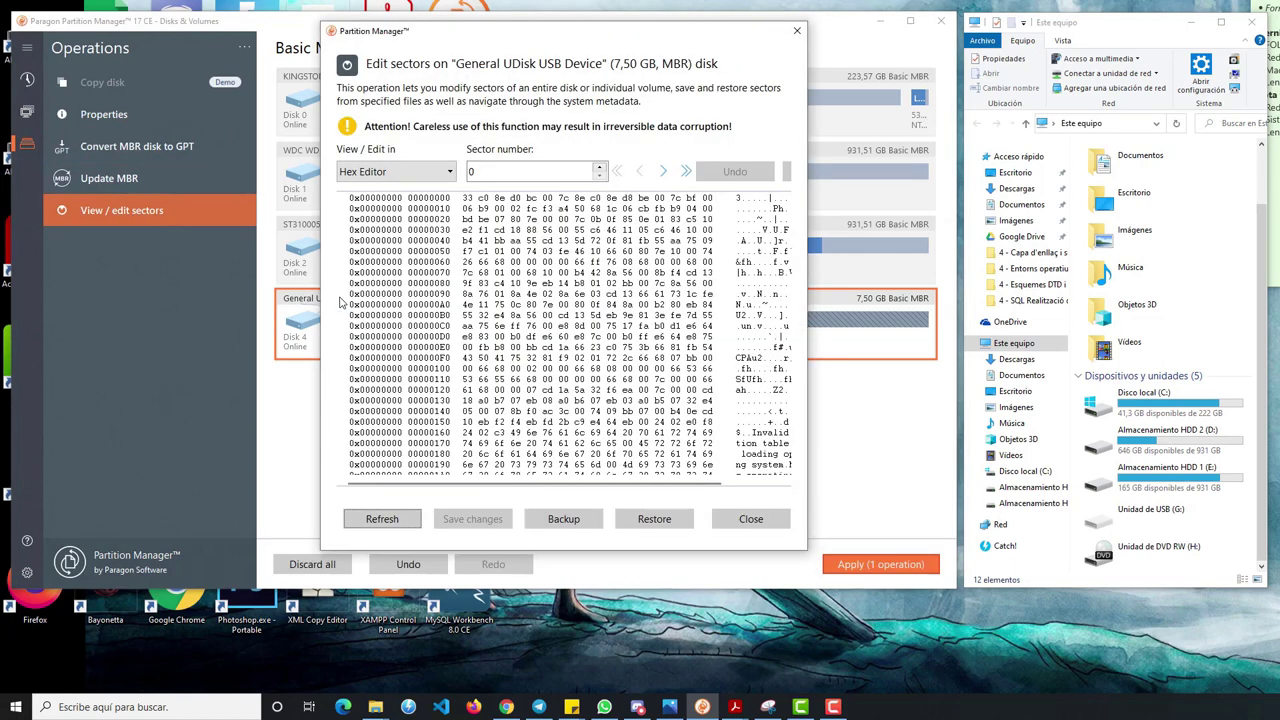
pyautogui.scroll(-12, 340, 302)
pyautogui.scroll(-8, 340, 302)
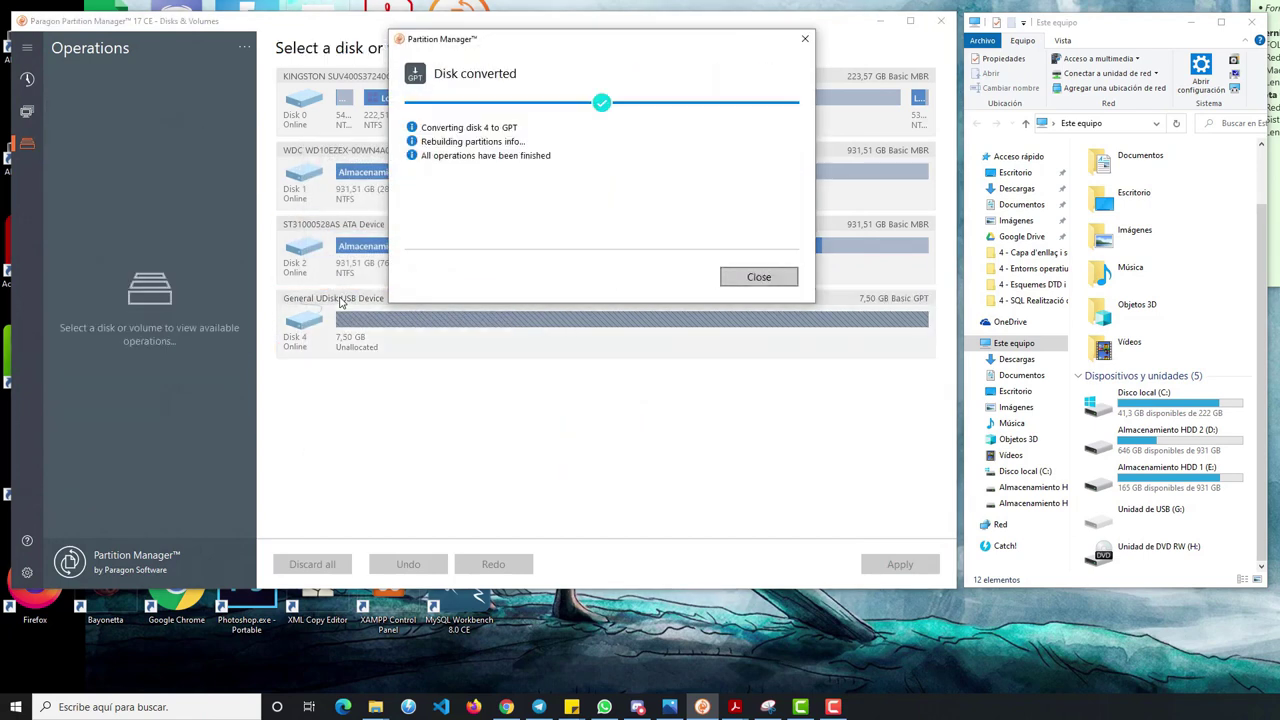
pyautogui.press('Return')
pyautogui.doubleClick(340, 302)
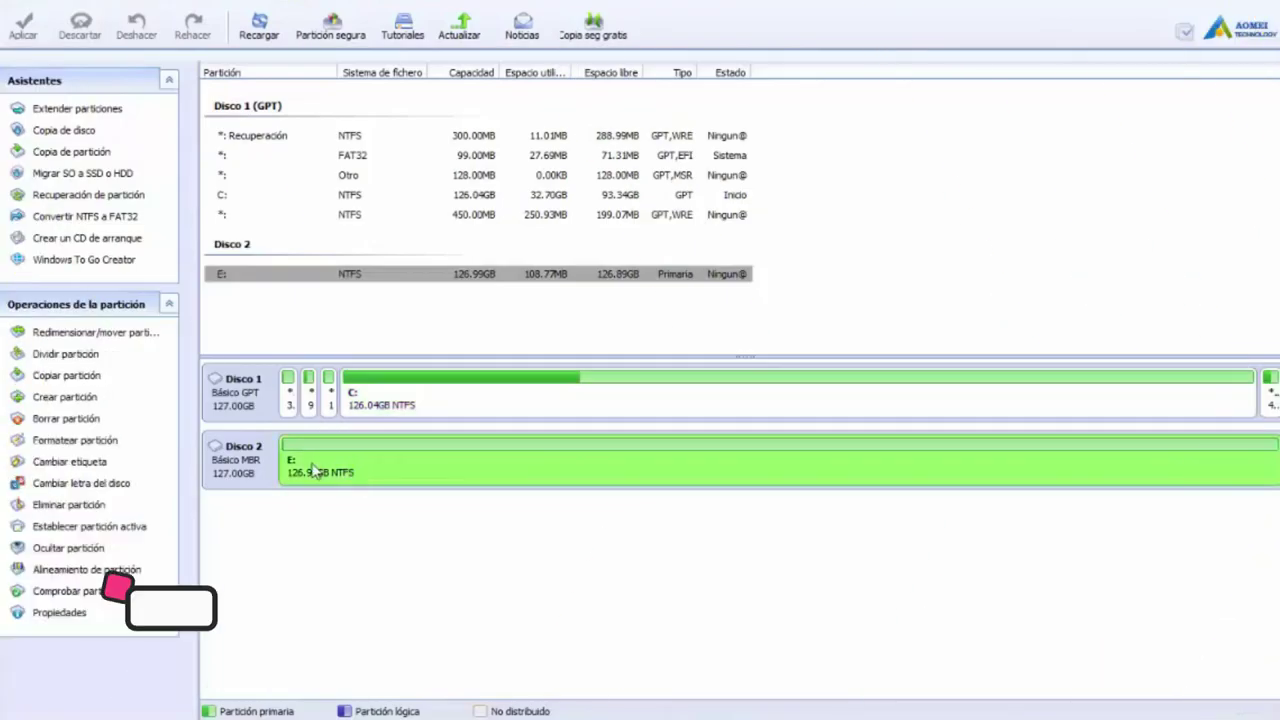
# In AOMEI Partition Assistant, examine the individual partitions on Disco 1 and Disco 2
pyautogui.click(309, 395)
pyautogui.click(329, 395)
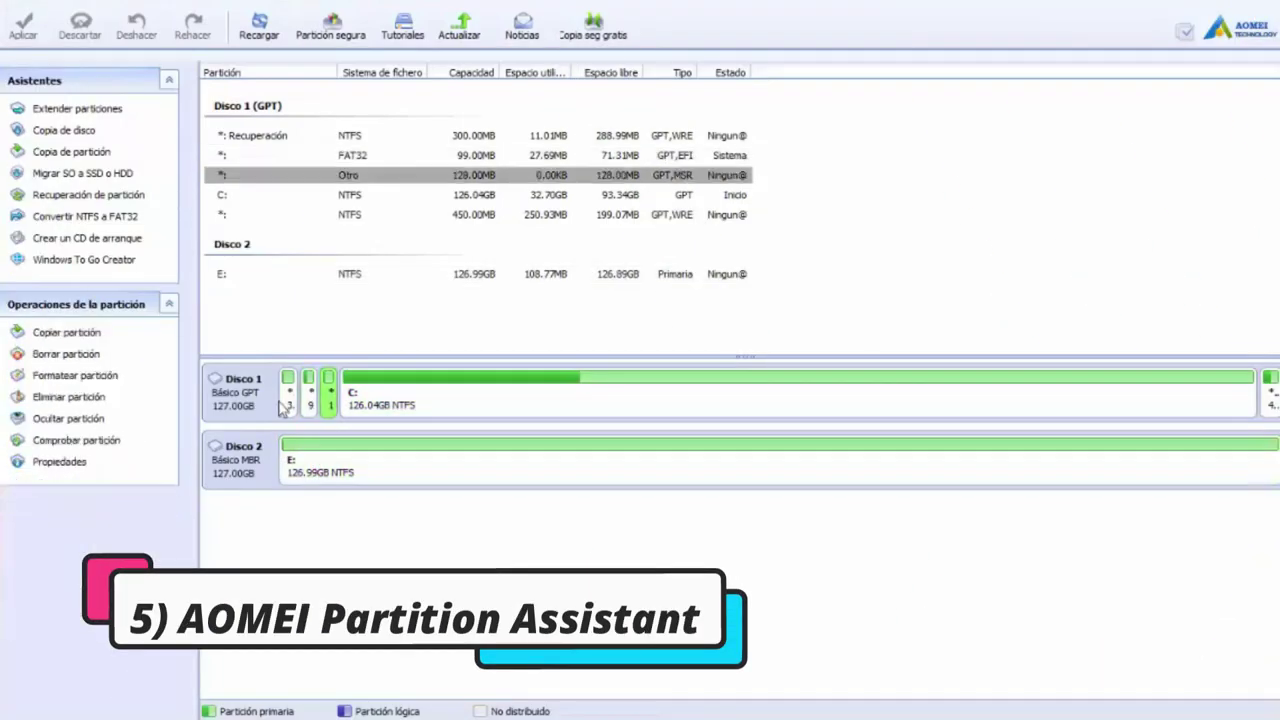
pyautogui.click(284, 404)
pyautogui.click(287, 140)
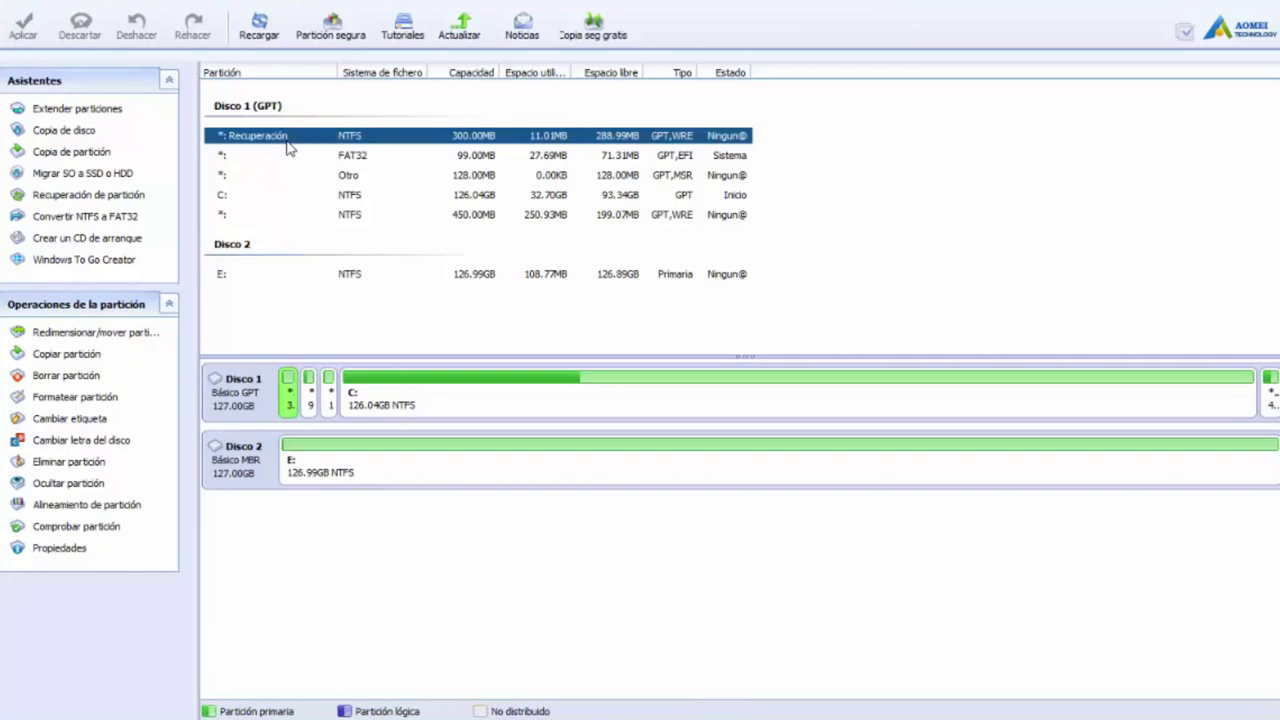
pyautogui.click(235, 216)
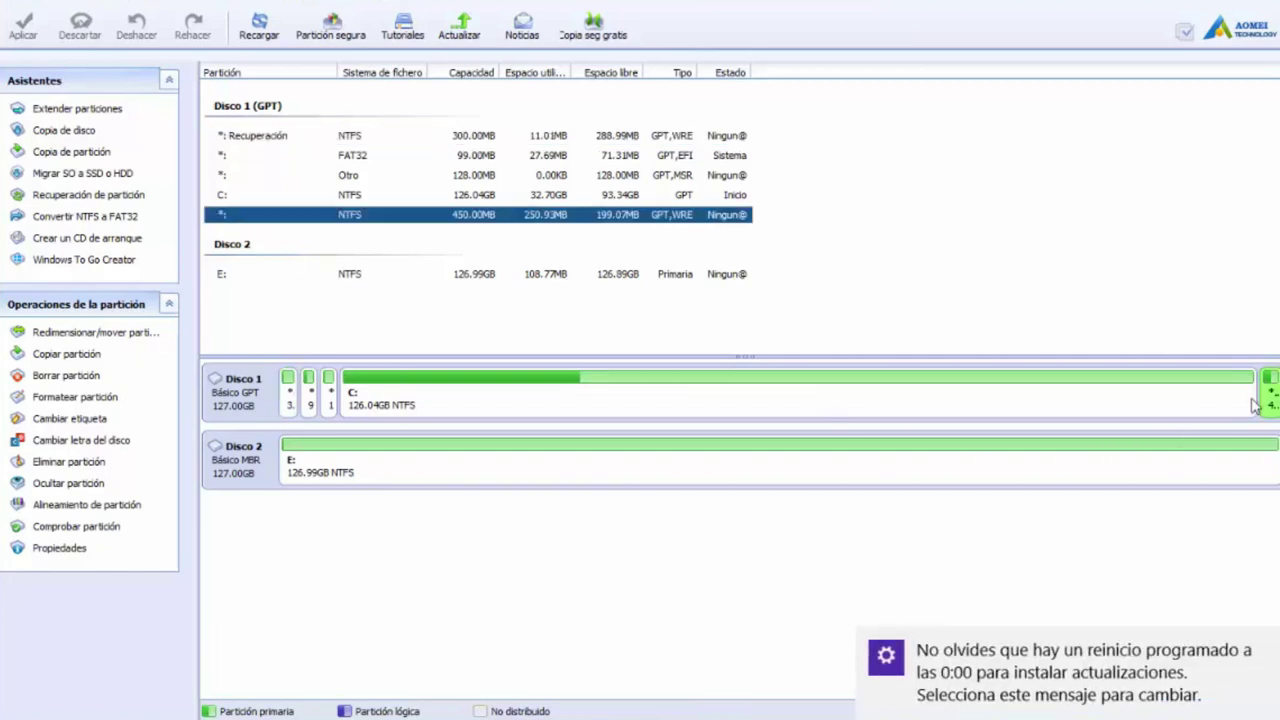
pyautogui.click(617, 481)
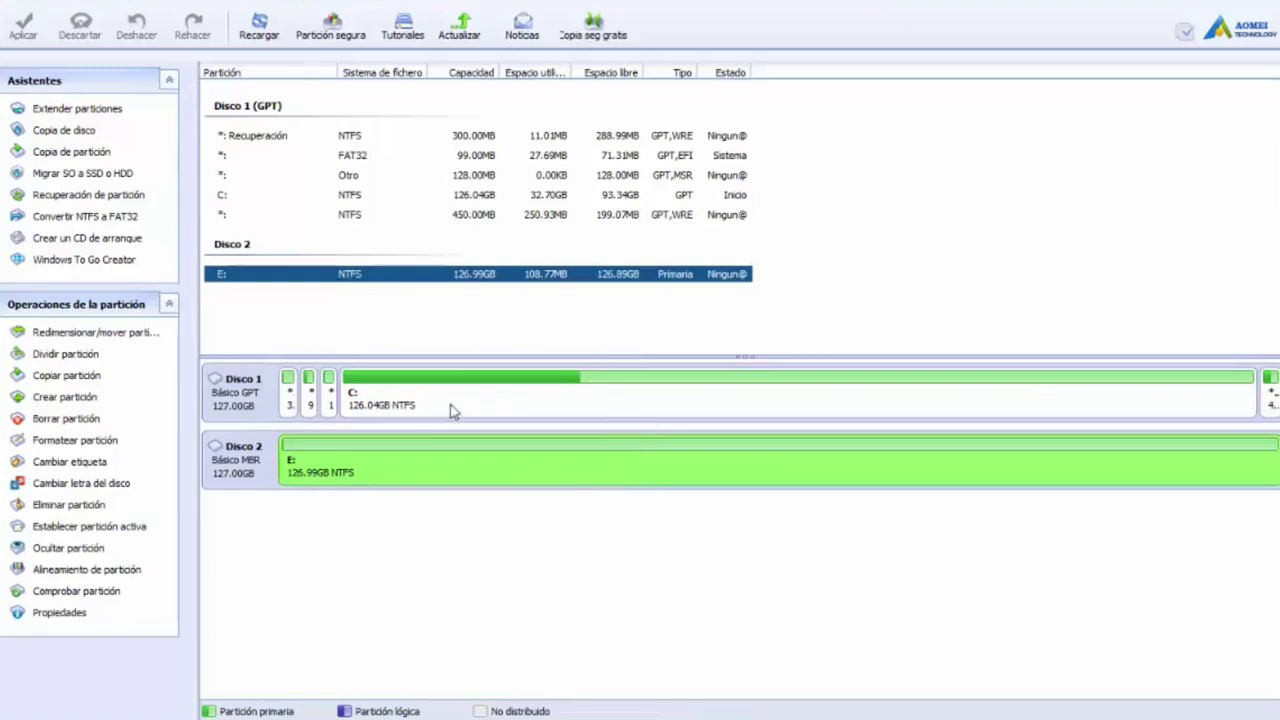
pyautogui.click(349, 539)
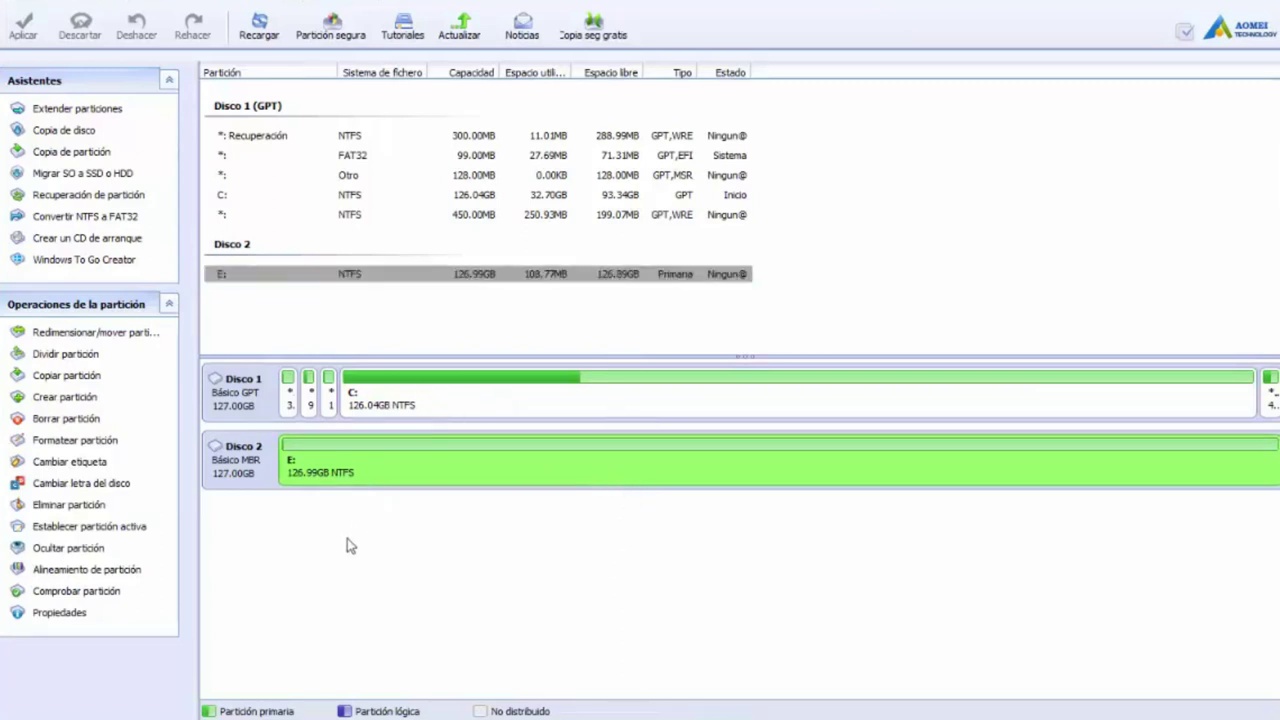
# Resize partition E: on Disco 2 to 40 GB and apply the operation
pyautogui.click(396, 345)
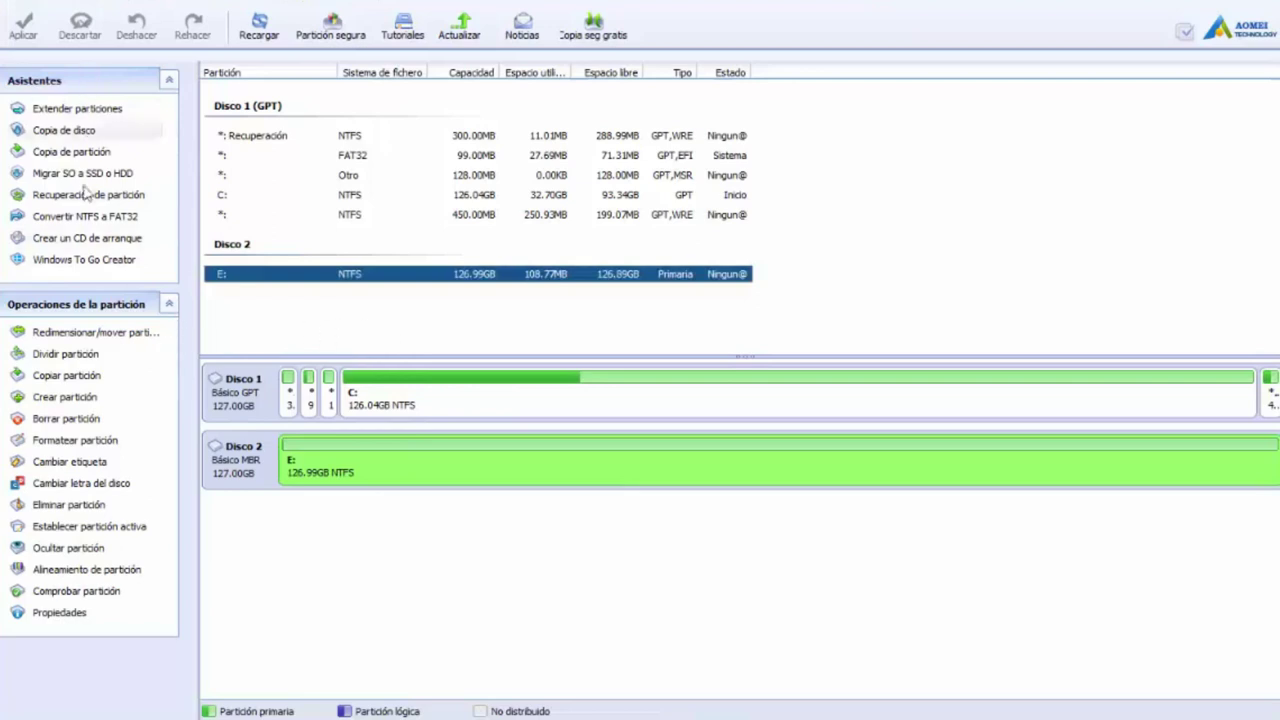
pyautogui.click(95, 332)
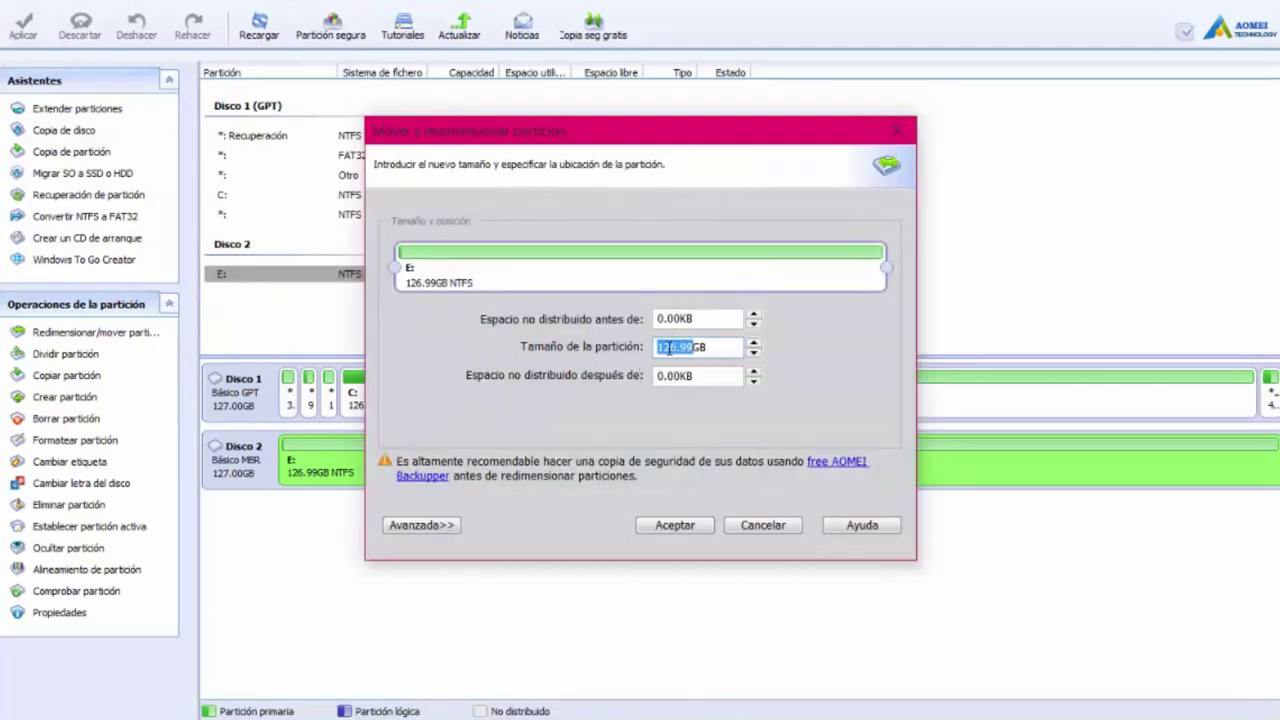
pyautogui.write('40')
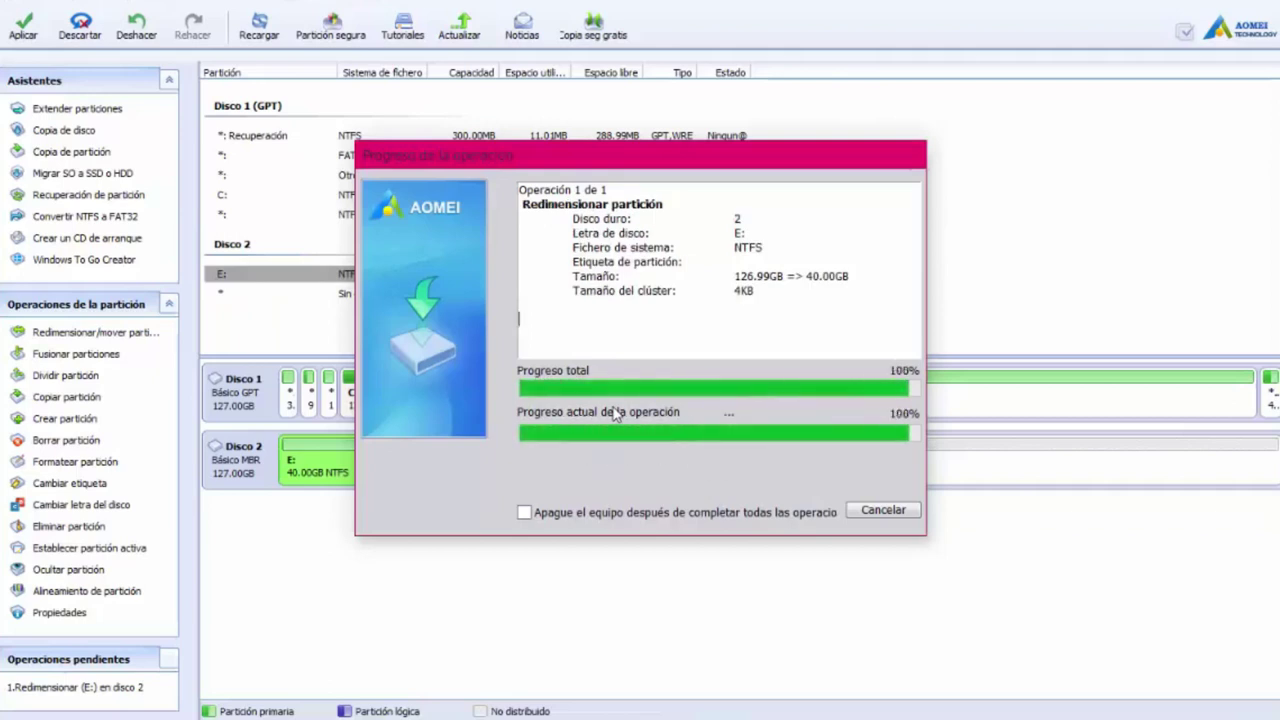
pyautogui.click(634, 557)
# Create a 25 GB NTFS partition with drive letter F: in the unallocated space on Disco 2
pyautogui.click(610, 472)
pyautogui.moveTo(632, 480); pyautogui.dragTo(720, 482)
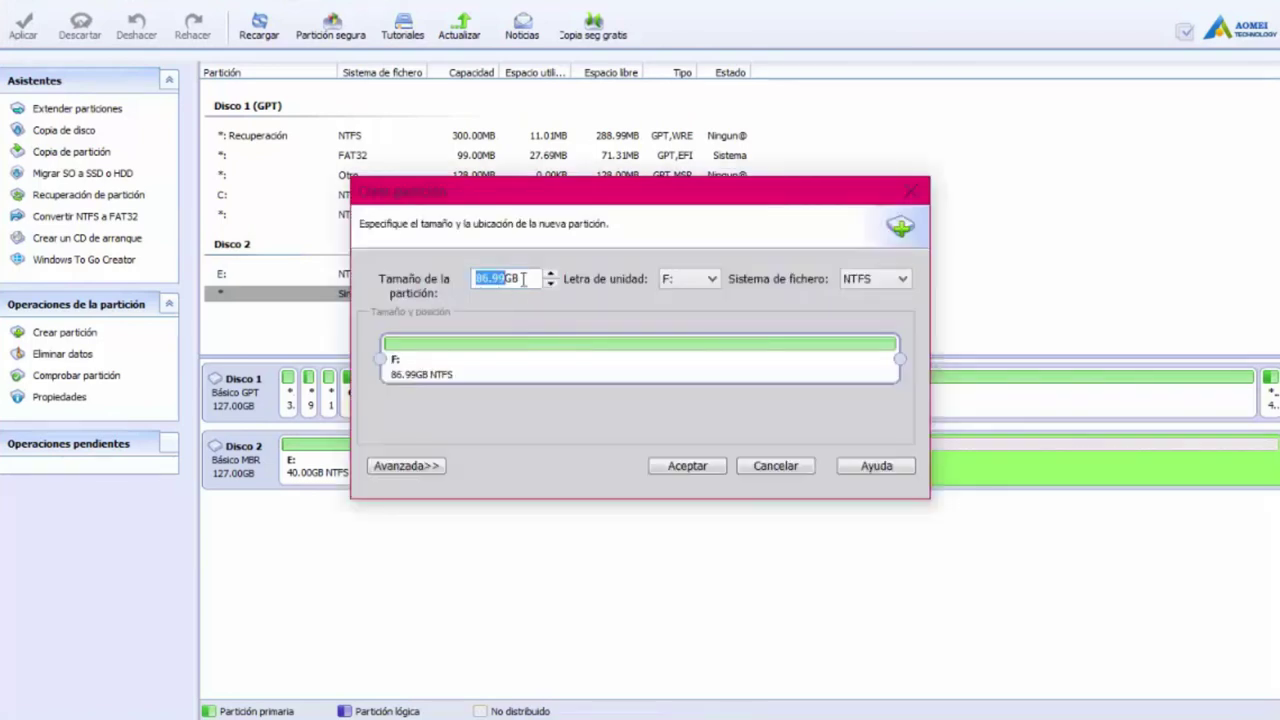
pyautogui.write('25.00GB')
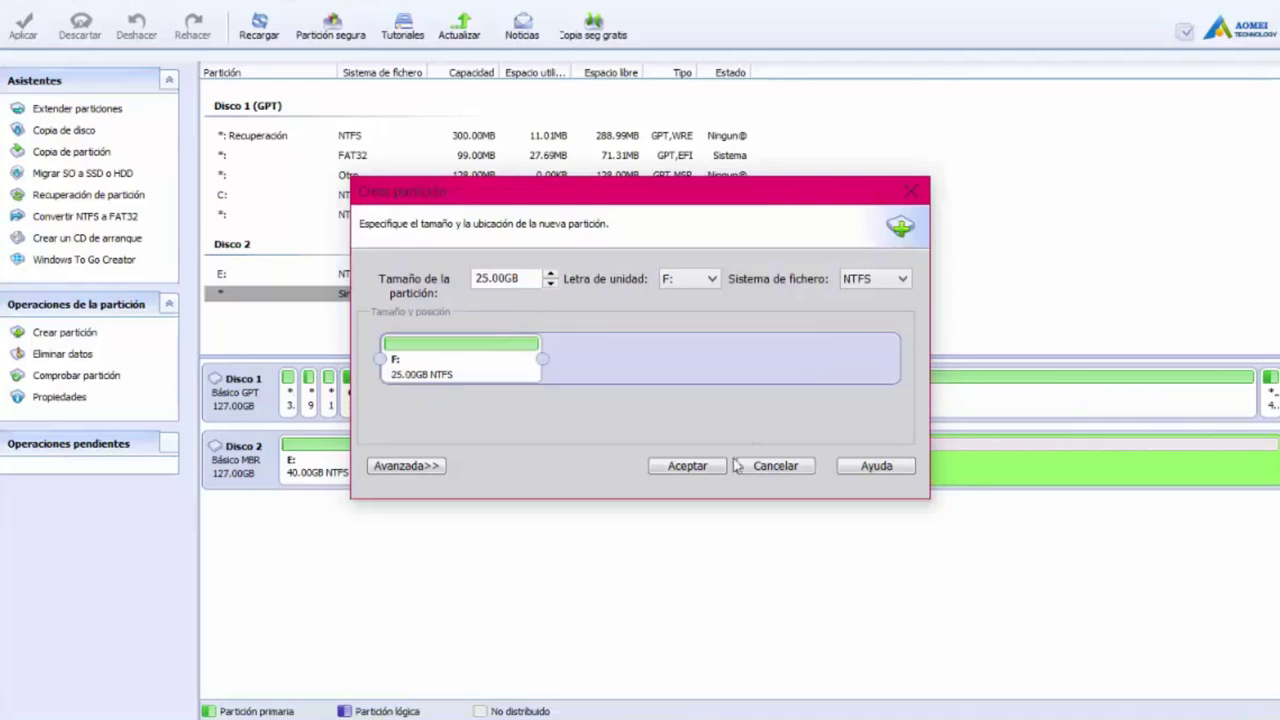
pyautogui.click(690, 467)
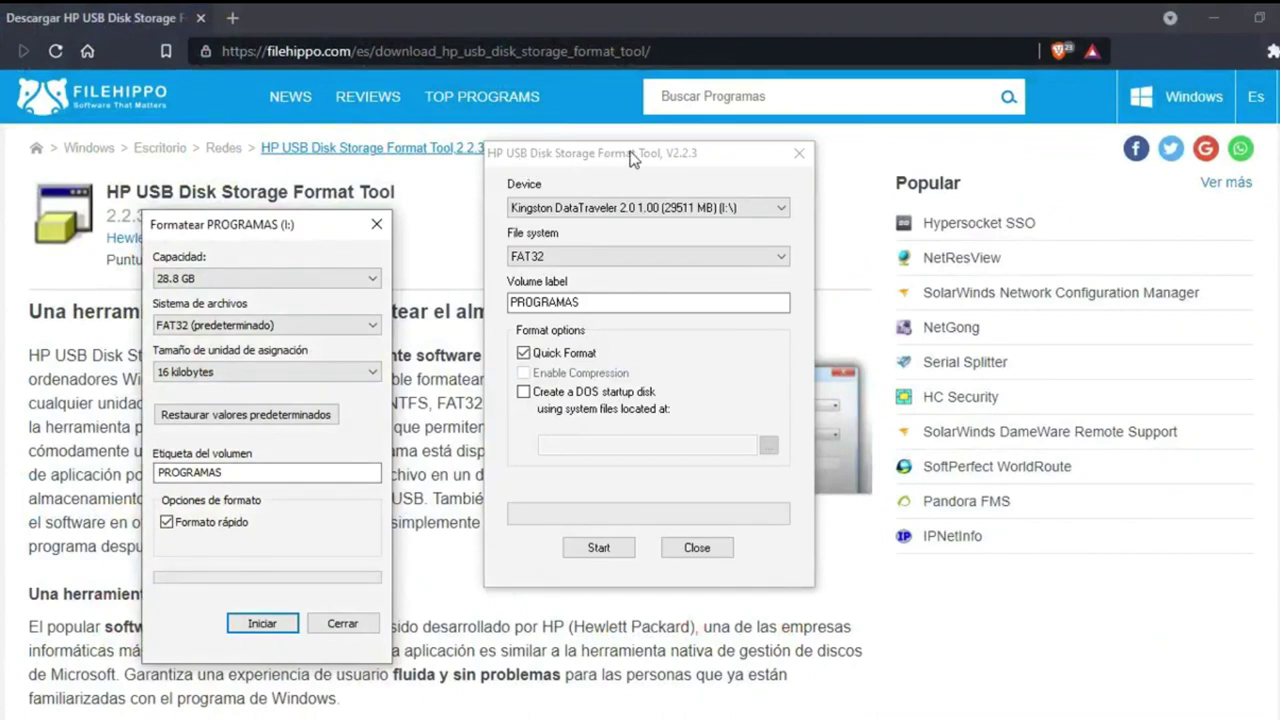
# In HP USB Disk Storage Format Tool 2.2.3, choose the Kingston DataTraveler 2.0 drive (I:) as the device
pyautogui.click(566, 207)
pyautogui.click(645, 226)
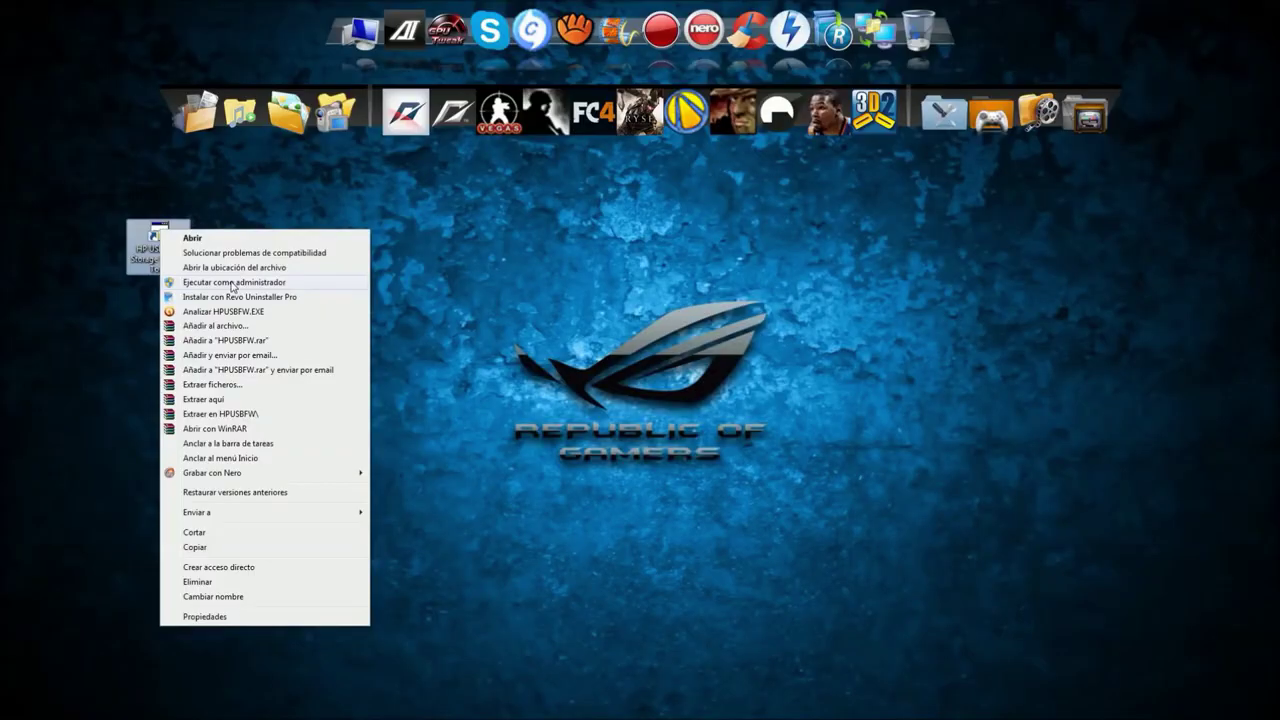
# Run HP USB Disk Storage Format Tool from the desktop as administrator and open its list of devices
pyautogui.click(236, 282)
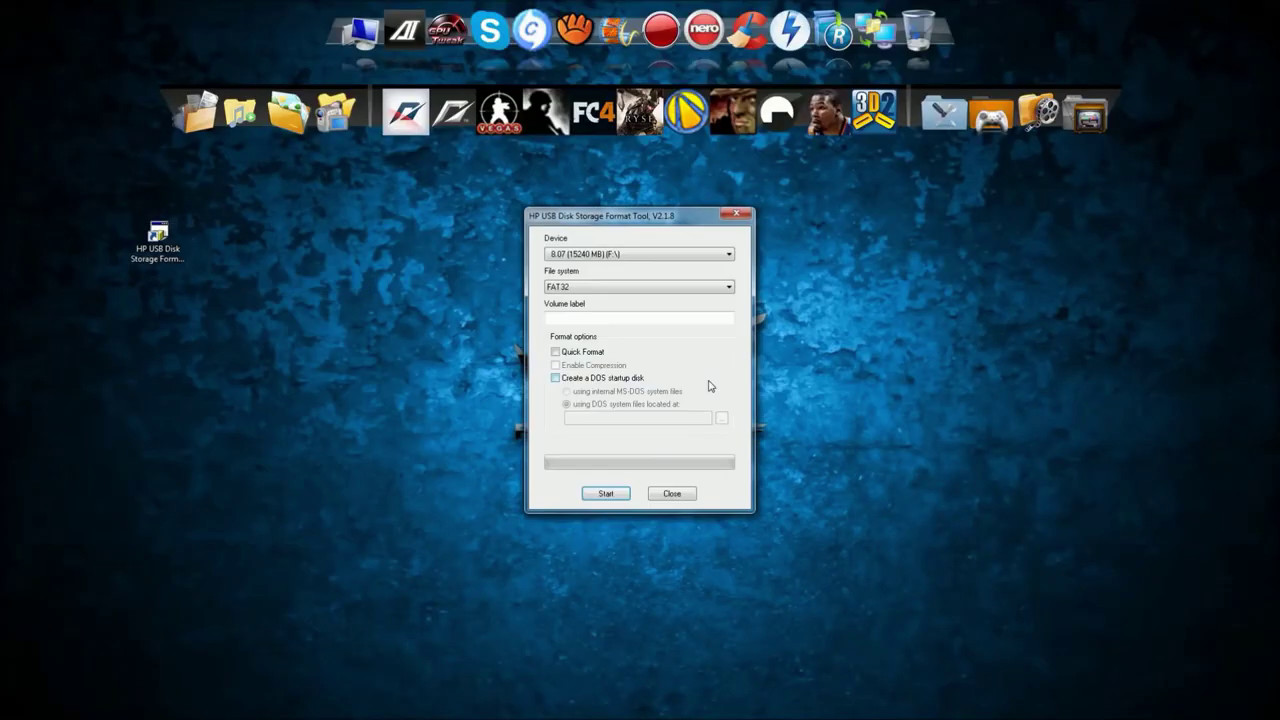
pyautogui.moveTo(654, 219); pyautogui.dragTo(648, 232)
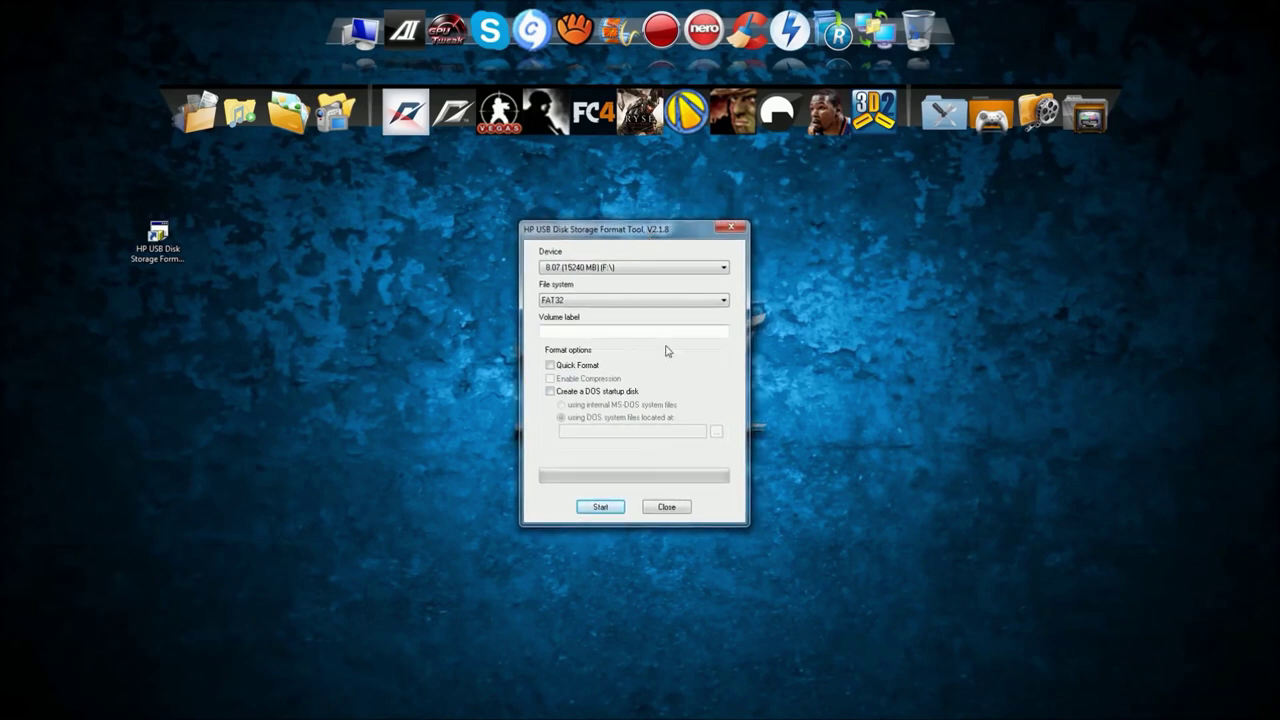
pyautogui.click(726, 268)
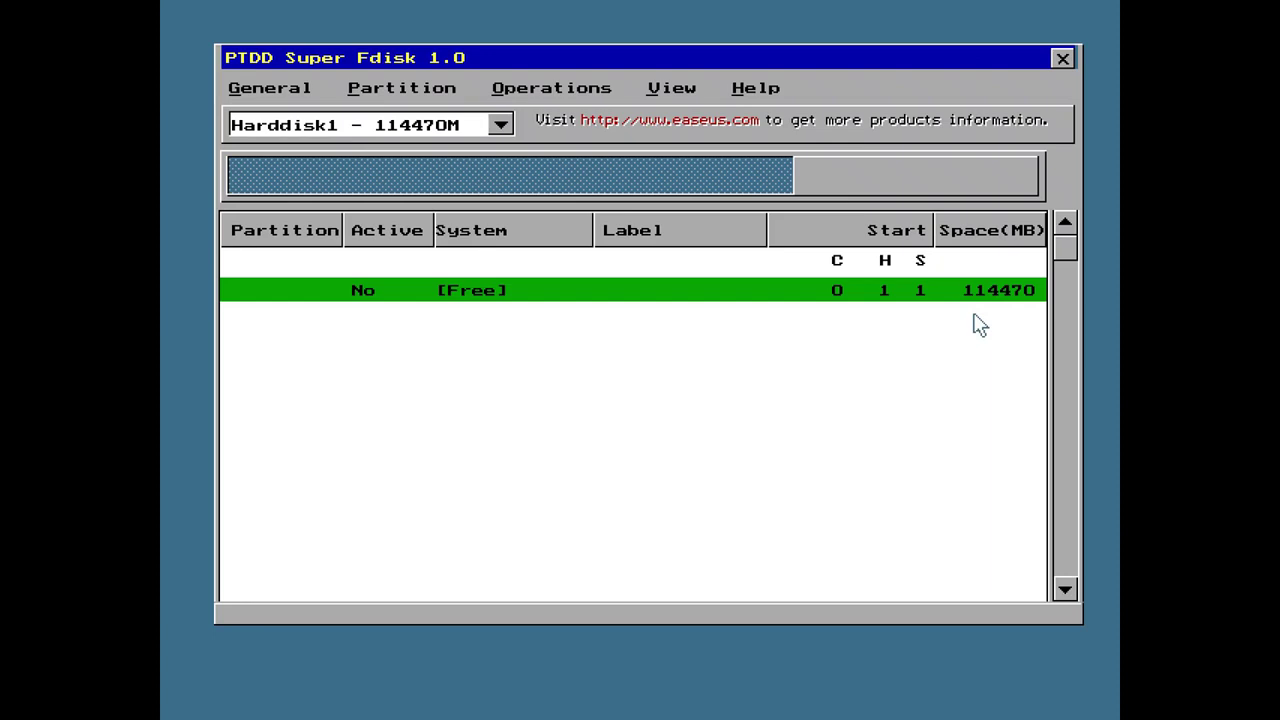
# In PTDD Super Fdisk, create a 114470 MB primary FAT32 partition labelled RETROPC in the free space of Harddisk1
pyautogui.hotkey('alt', 'p')
pyautogui.press('c')
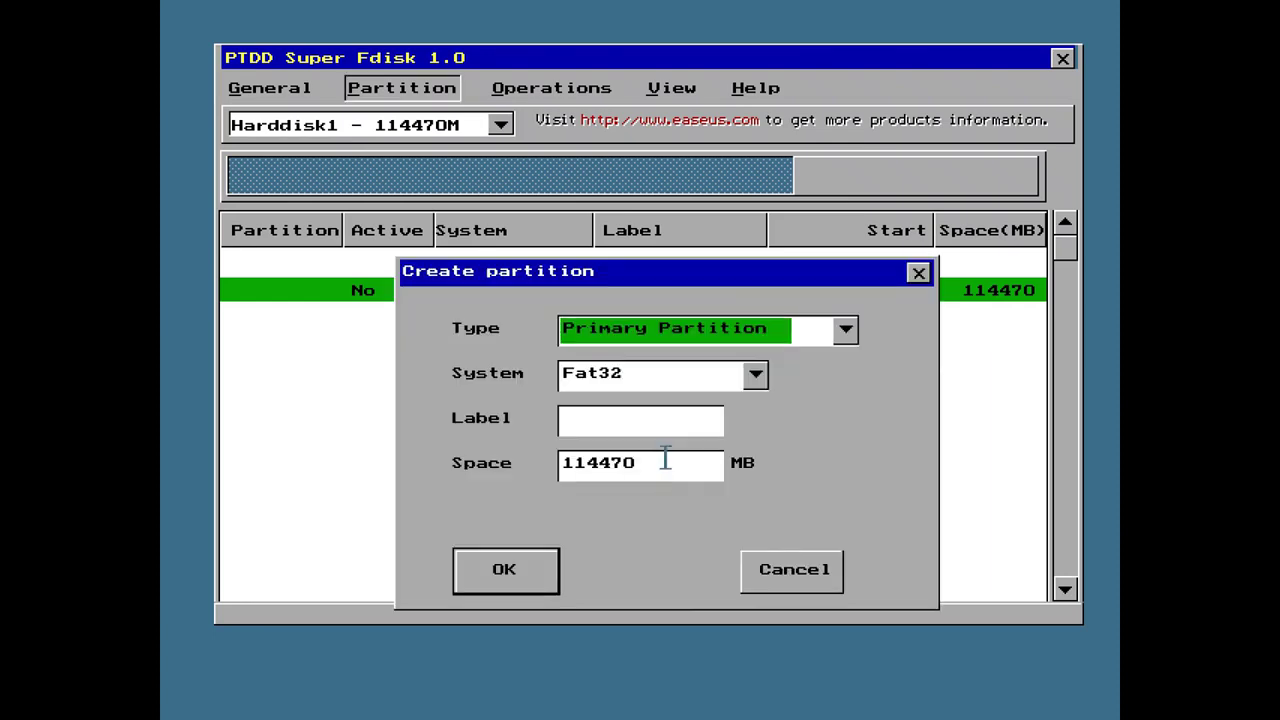
pyautogui.click(677, 417)
pyautogui.write('RETRO')
pyautogui.click(519, 568)
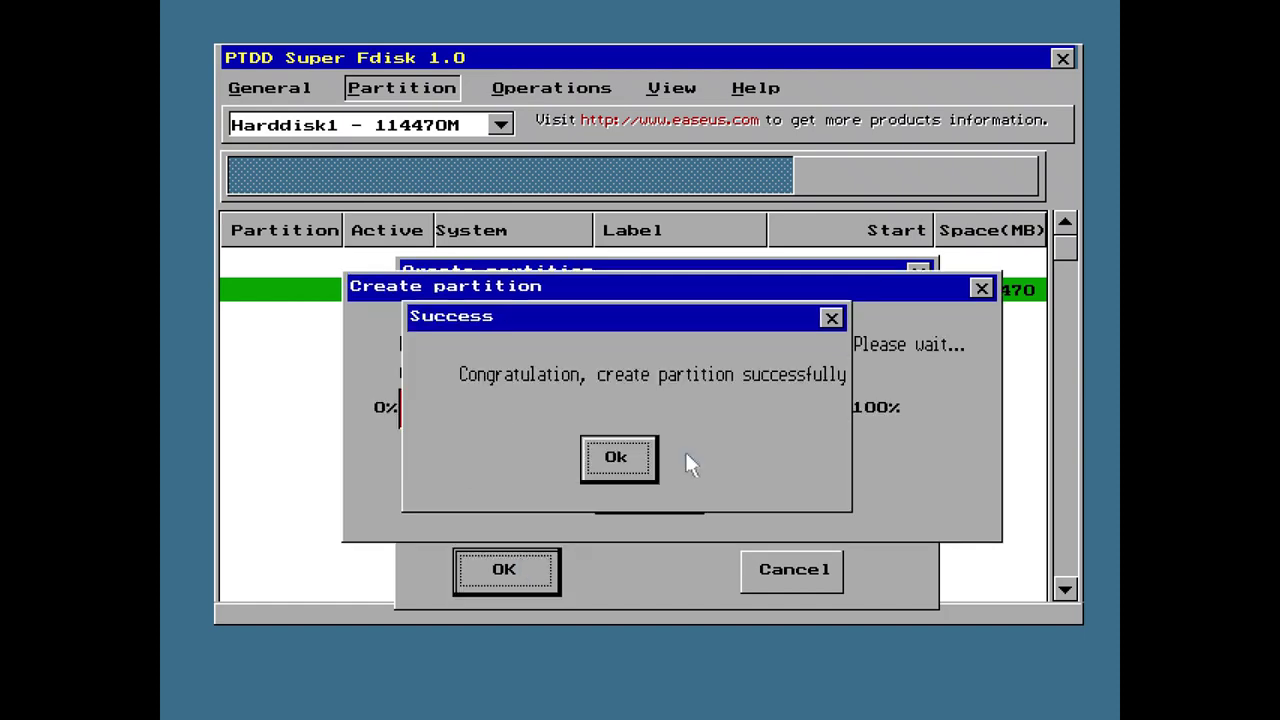
pyautogui.click(620, 458)
pyautogui.click(751, 487)
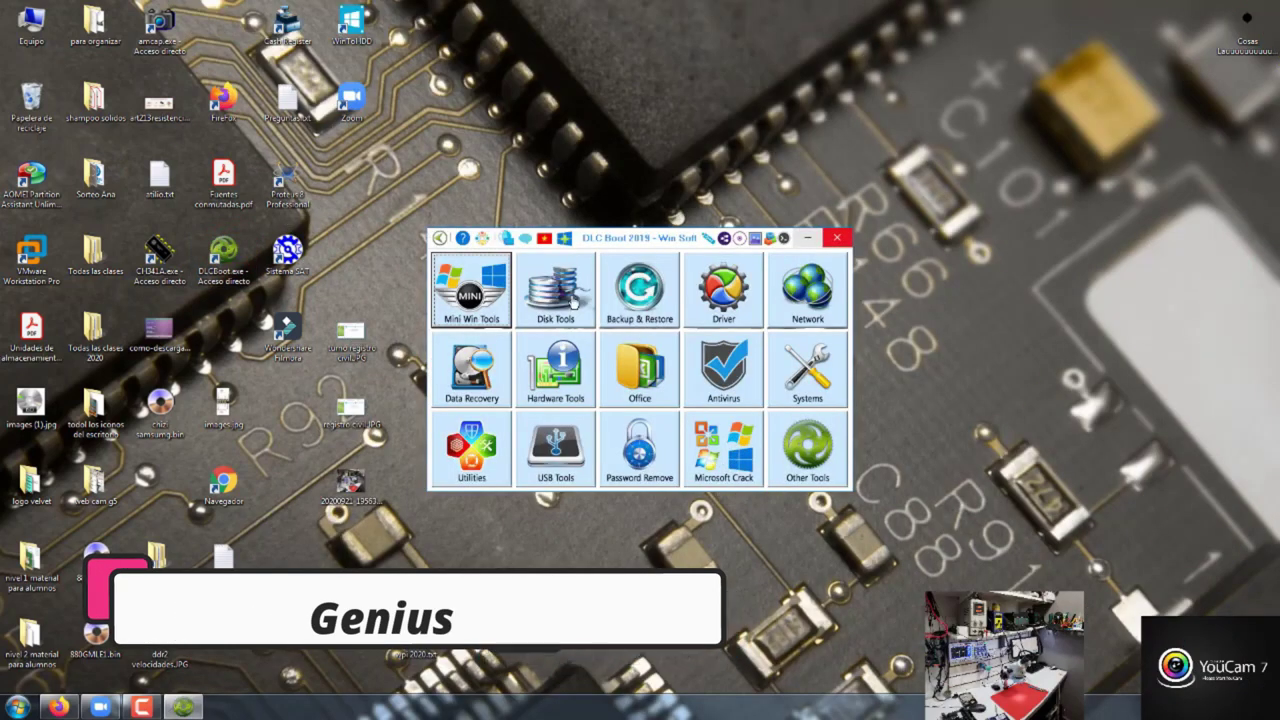
# Switch to DLC Boot 2019, launch DiskGenius from its Disk Tools, and select the 466 GB disk HD2
pyautogui.click(573, 288)
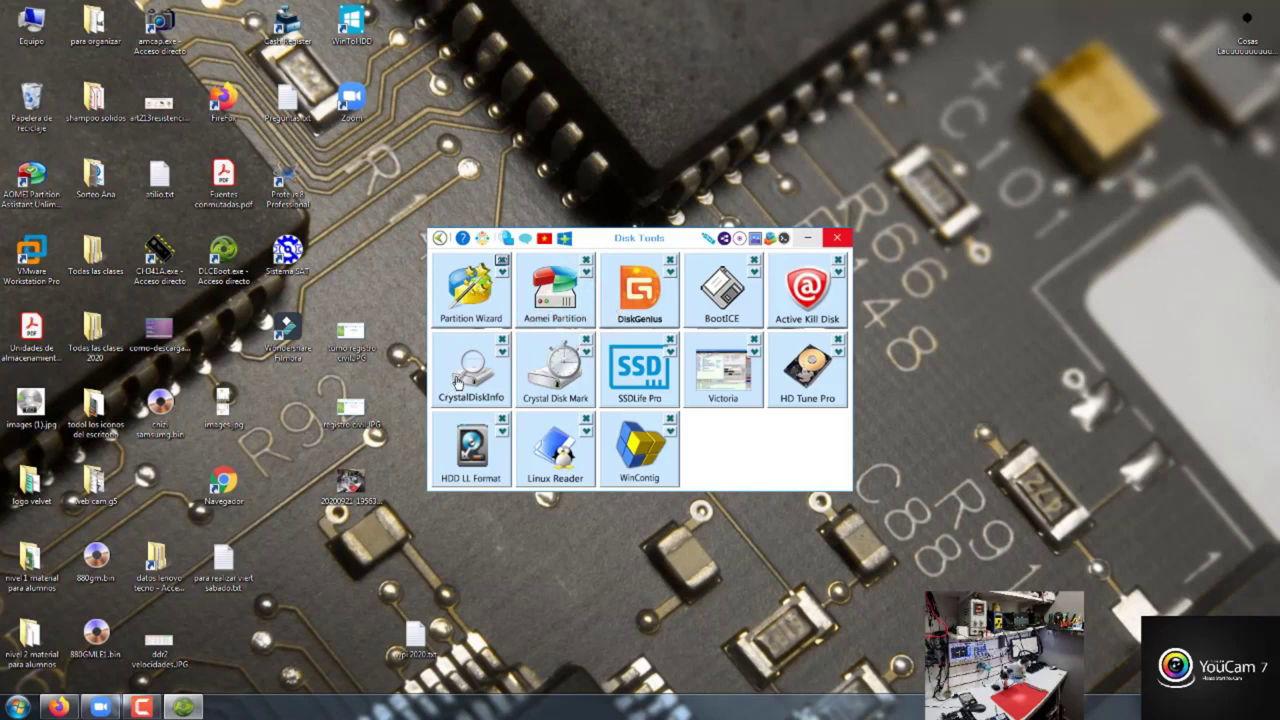
pyautogui.click(658, 296)
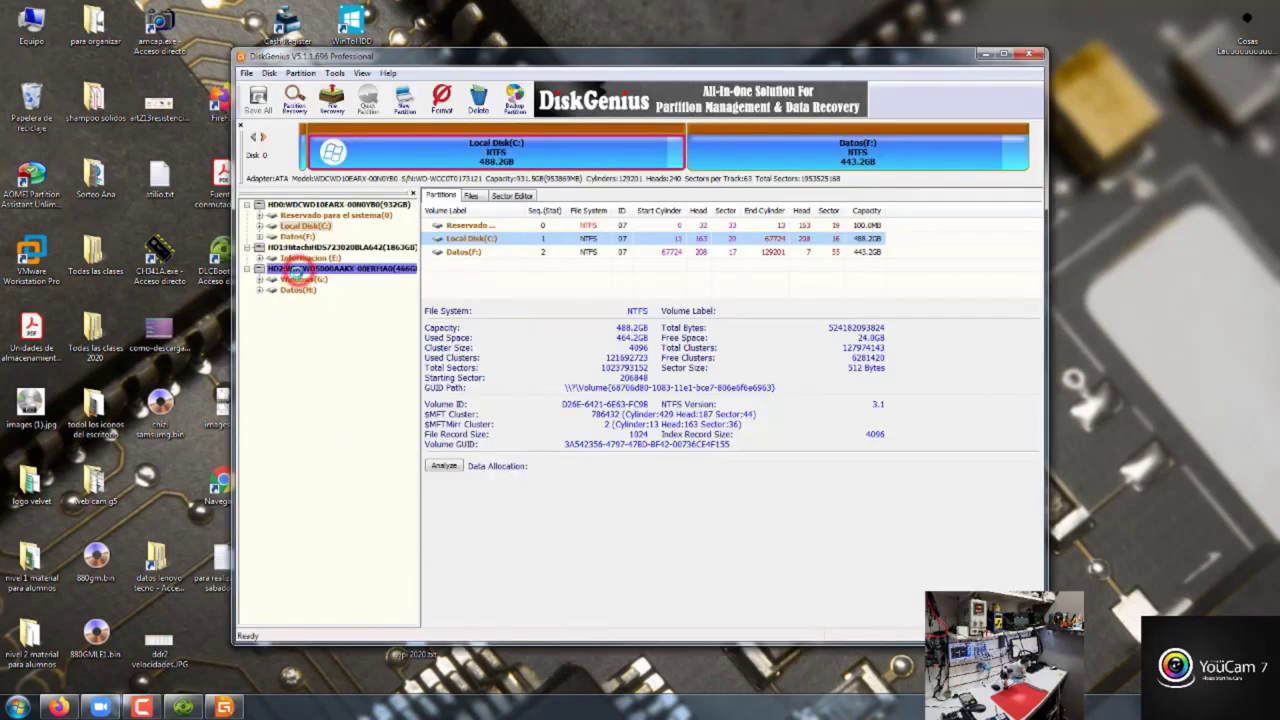
pyautogui.click(300, 268)
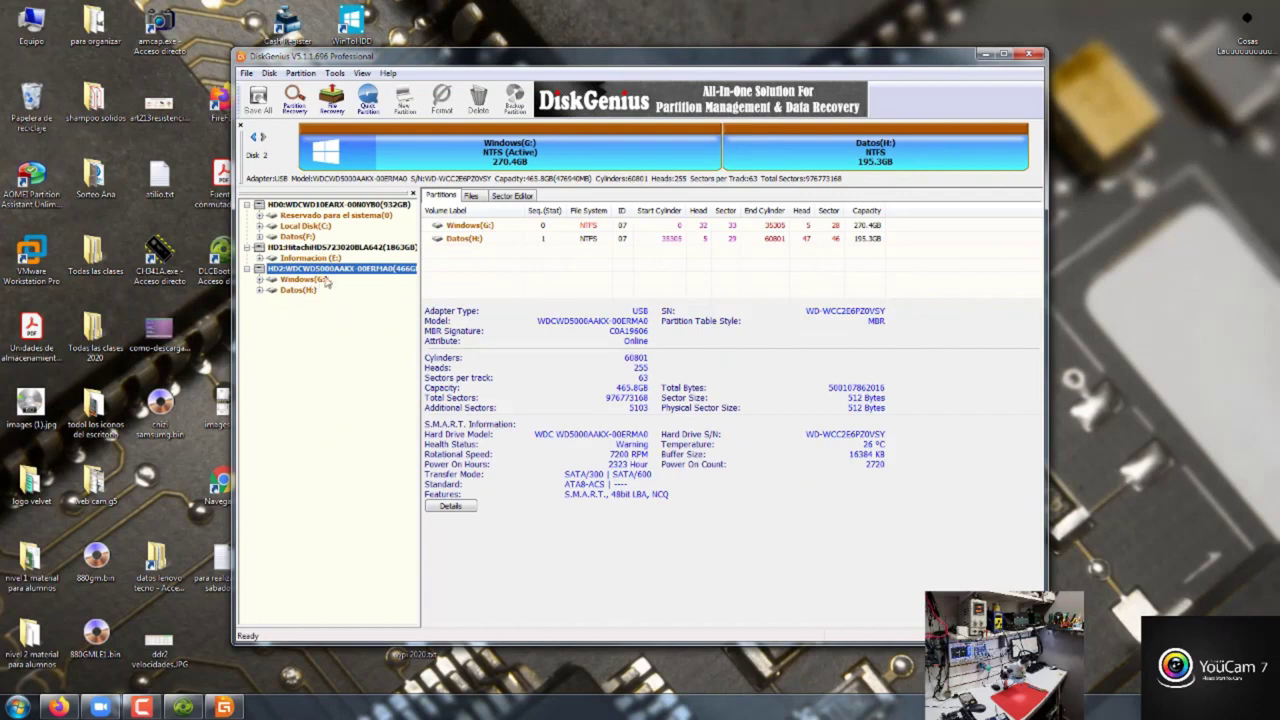
# Browse the Windows (G:) partition to the user profile's Desktop folder inside Users, and collapse the partition's folder tree
pyautogui.doubleClick(322, 280)
pyautogui.click(301, 450)
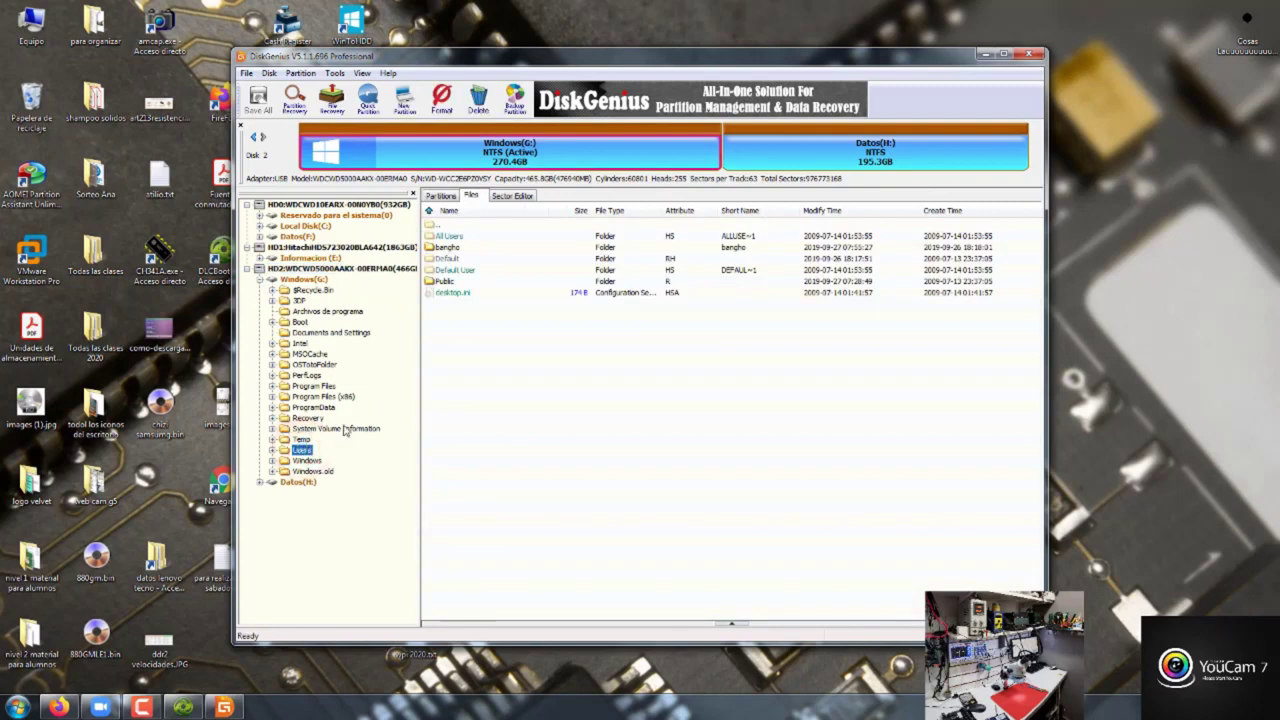
pyautogui.doubleClick(447, 247)
pyautogui.scroll(4, 308, 302)
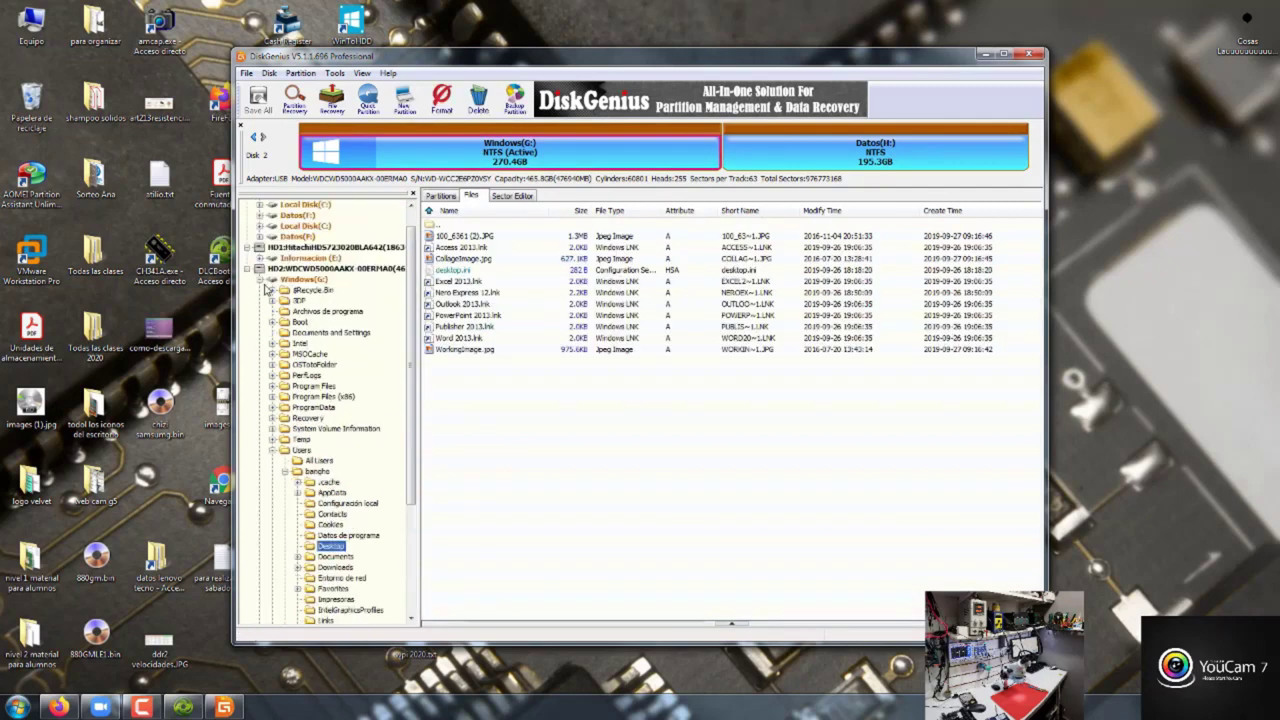
pyautogui.click(262, 281)
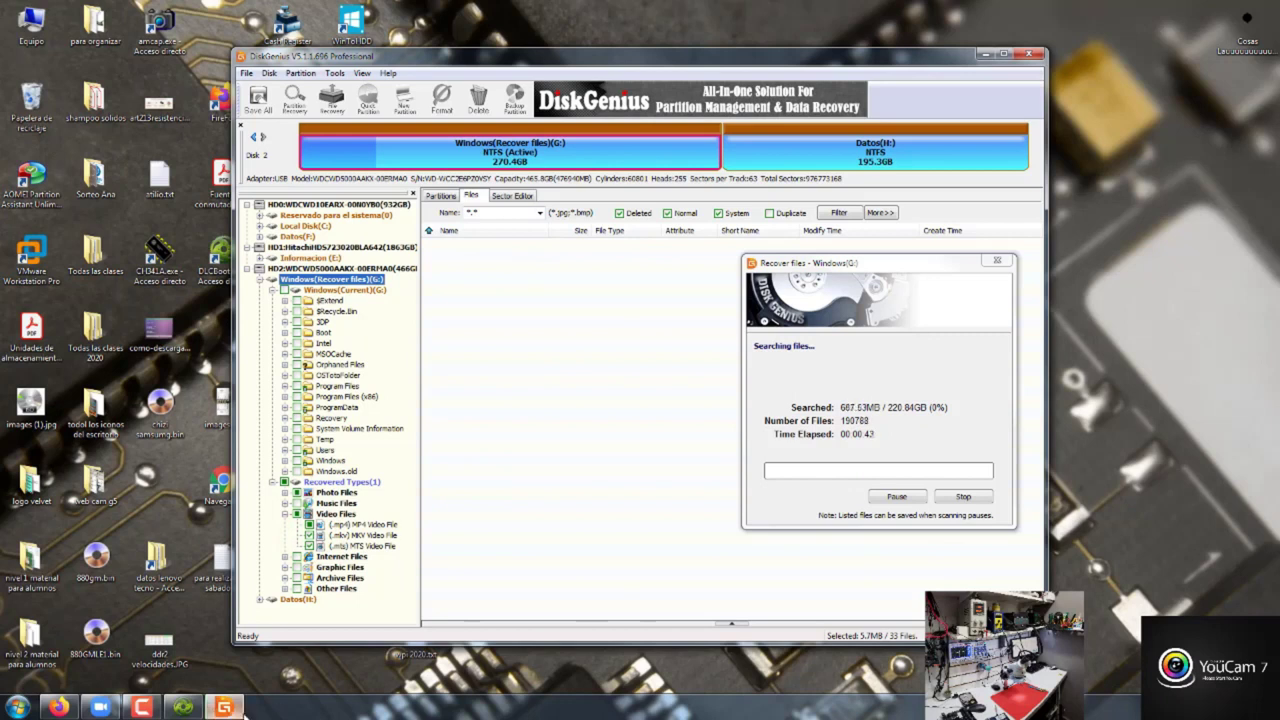
# List the recovered JPEG images among the photo files and stop the file recovery scan of Windows (G:)
pyautogui.click(336, 503)
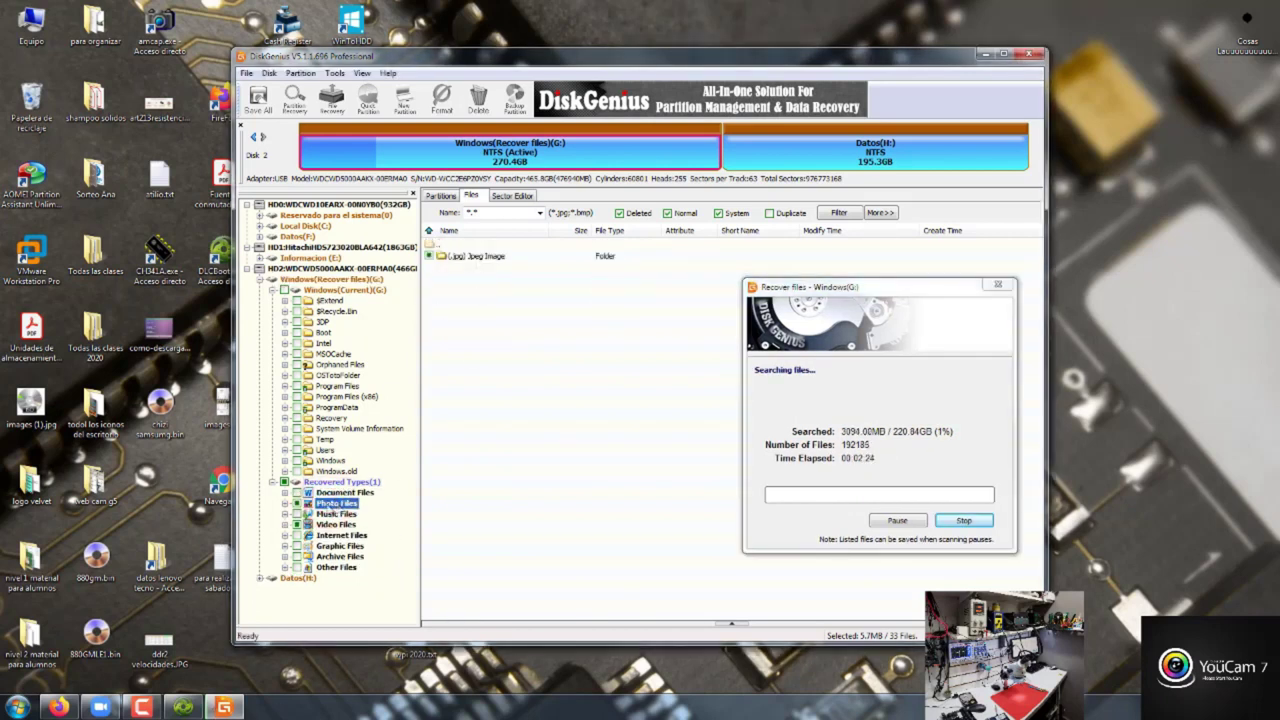
pyautogui.click(285, 503)
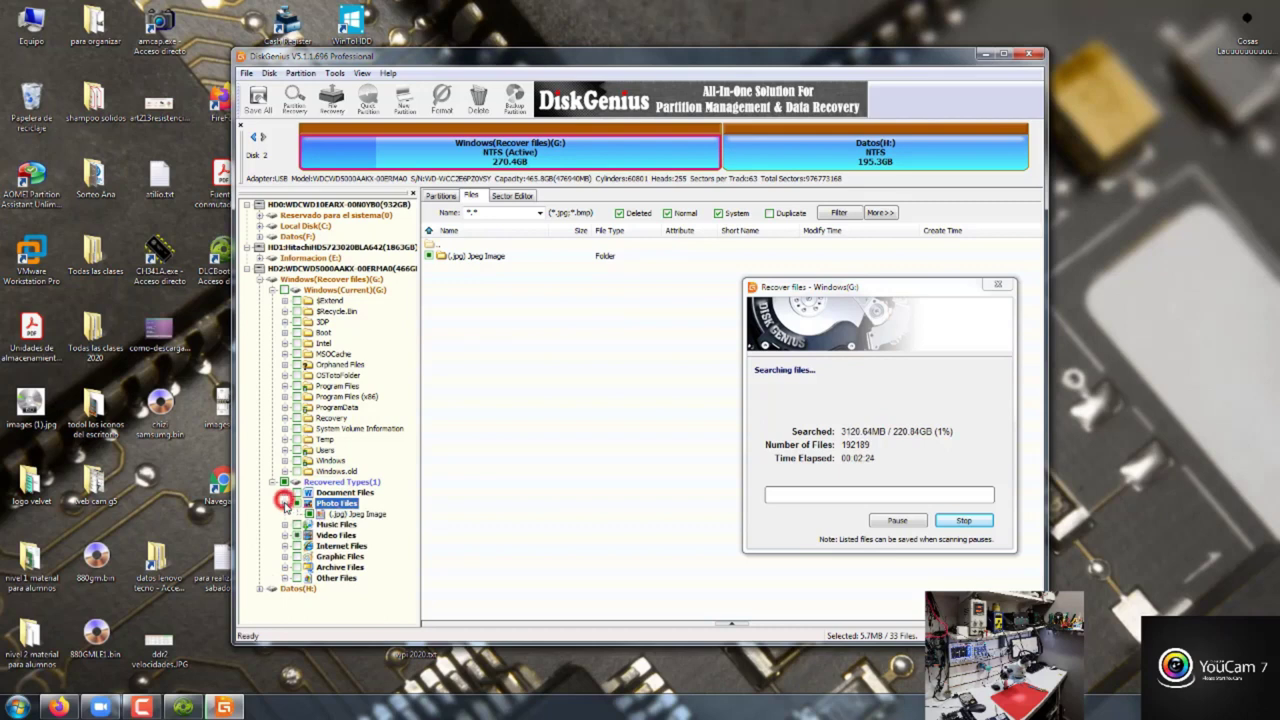
pyautogui.click(357, 514)
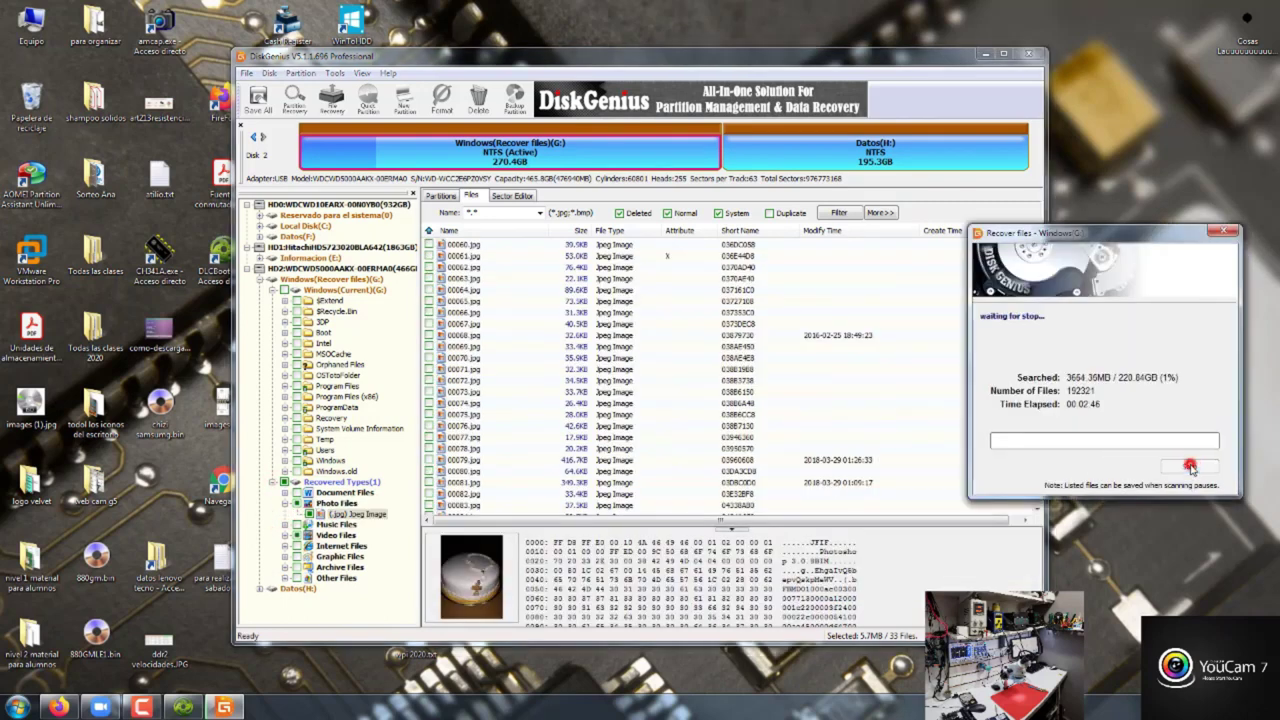
pyautogui.click(1190, 466)
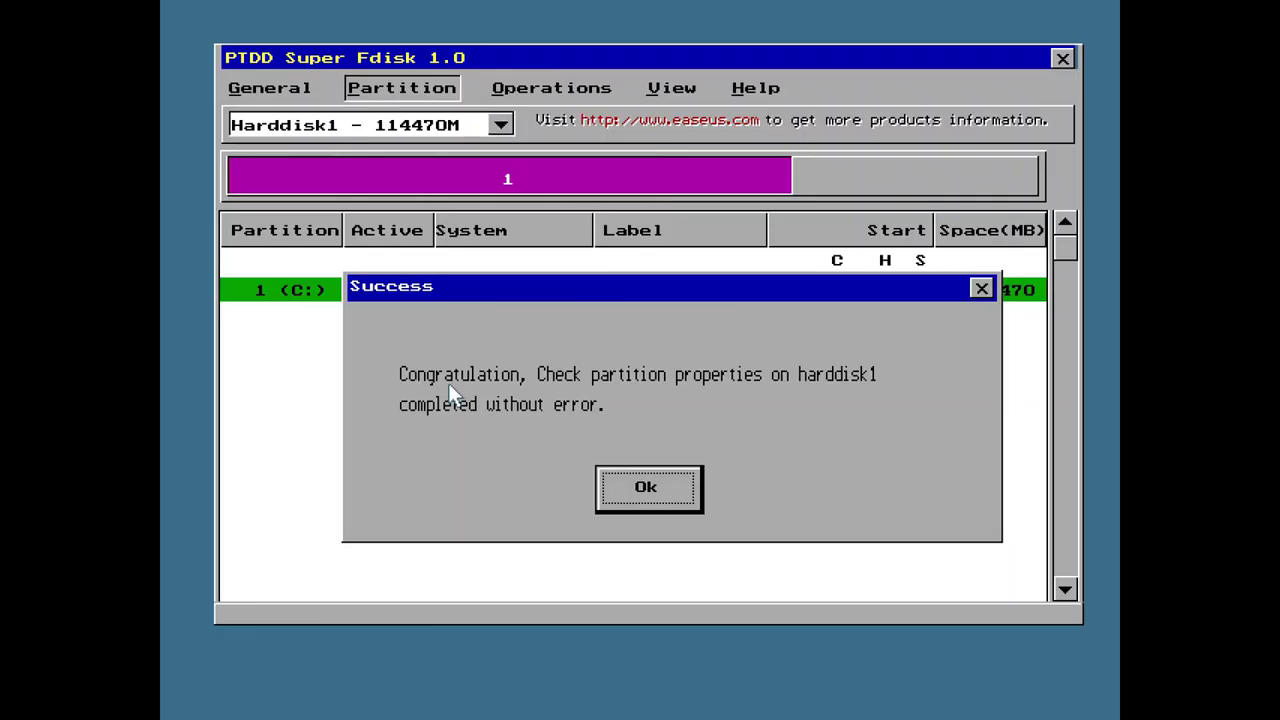
# Switch to PTDD Super Fdisk, dismiss the partition check result for Harddisk1, and show the available partition table and MBR operations
pyautogui.click(635, 482)
pyautogui.click(586, 90)
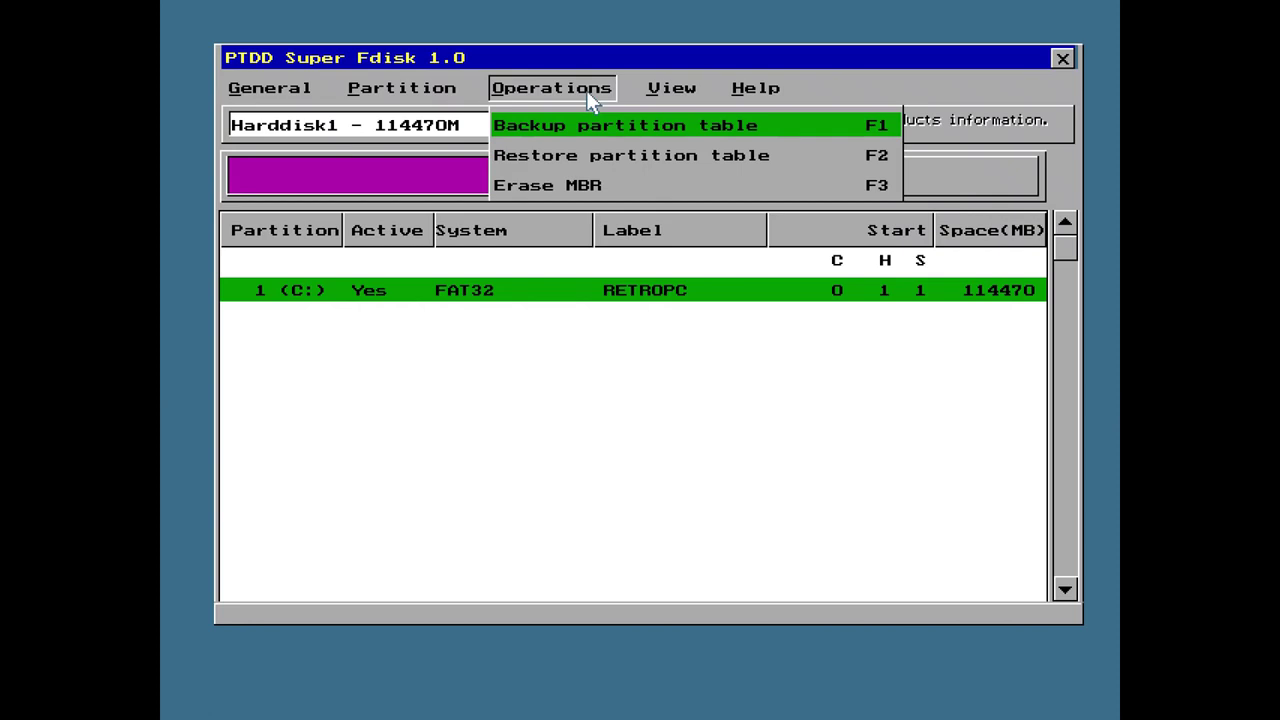